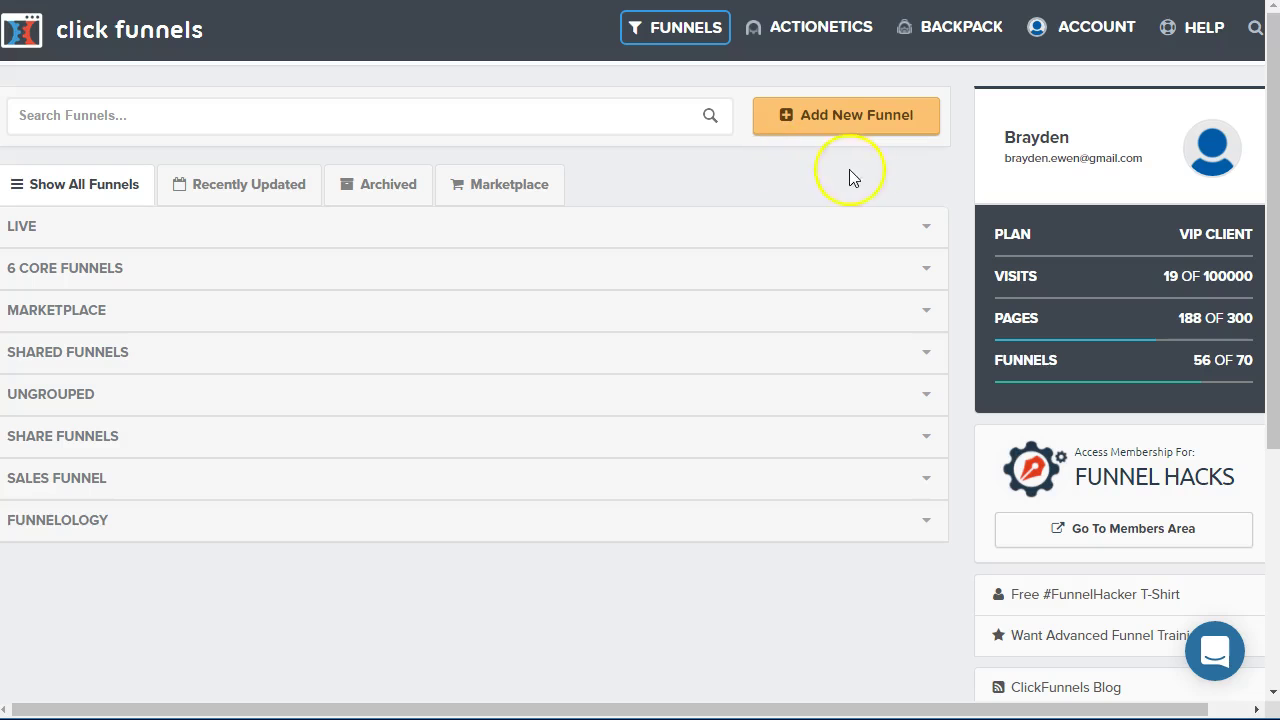
# Create an email optin funnel for collecting emails, named Optin Funnel, with the group tag TUTORIALS
pyautogui.click(840, 113)
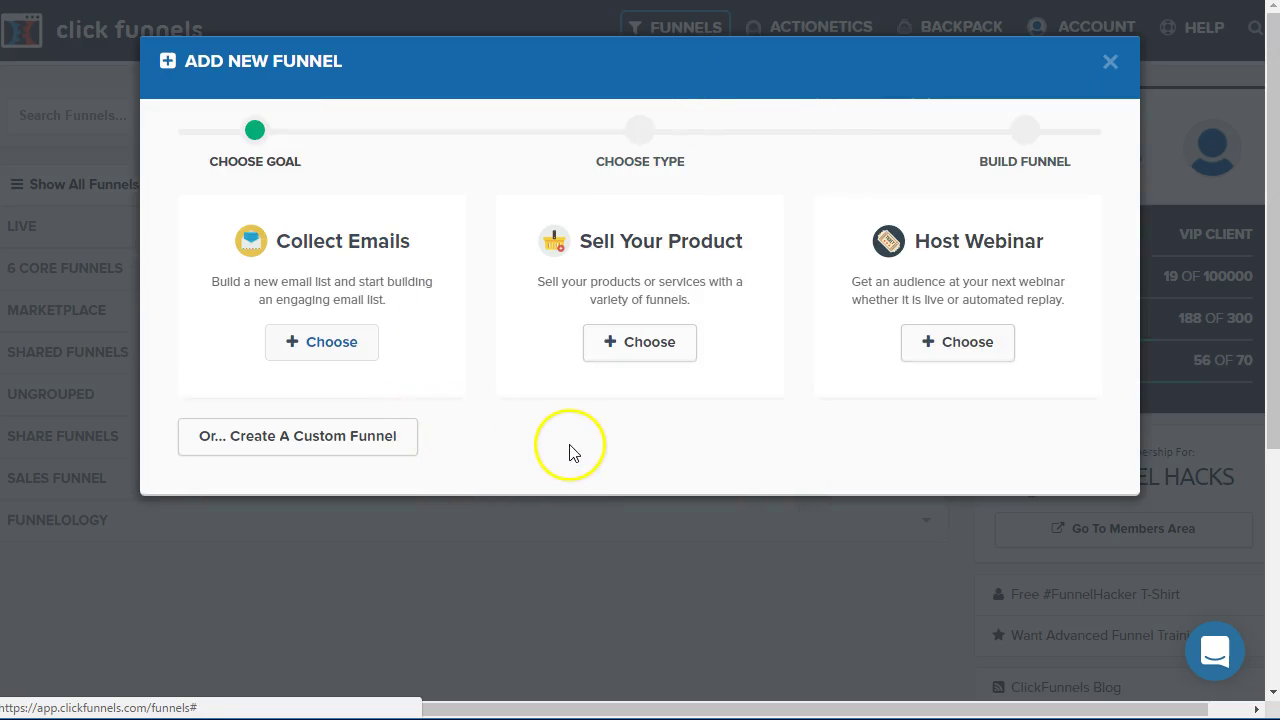
pyautogui.click(326, 345)
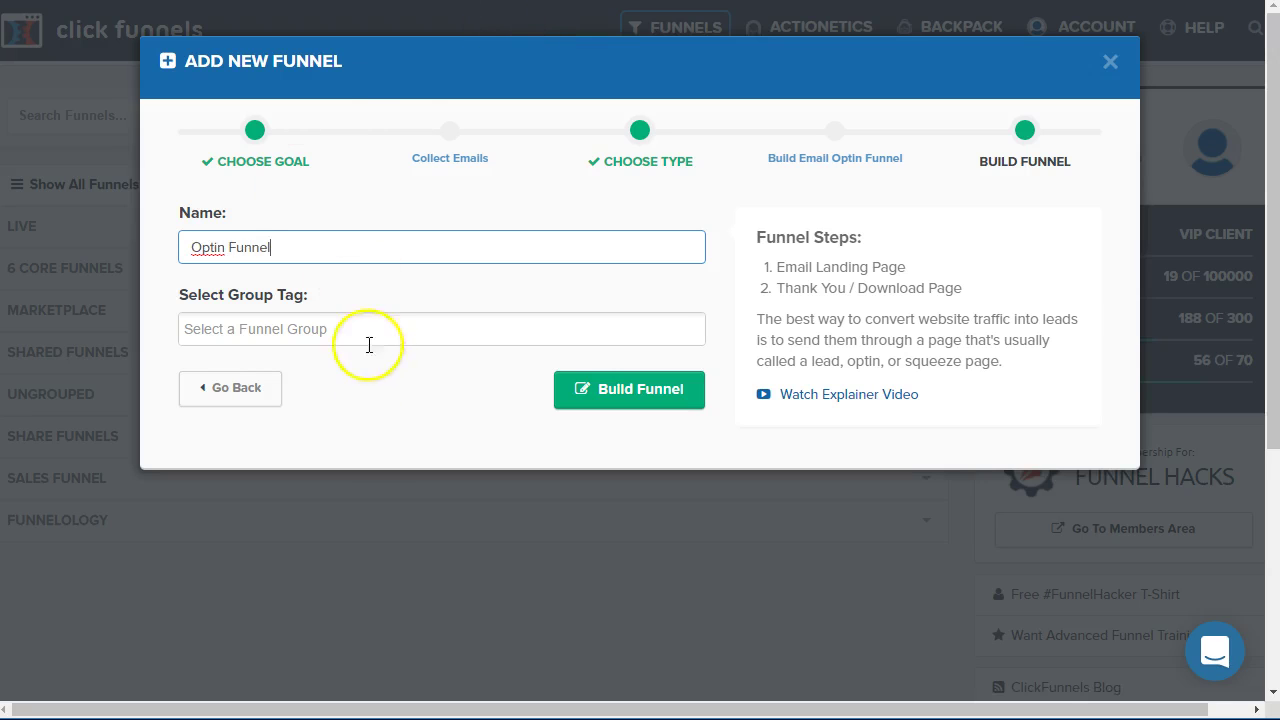
pyautogui.click(338, 327)
pyautogui.write('TUTORIALS')
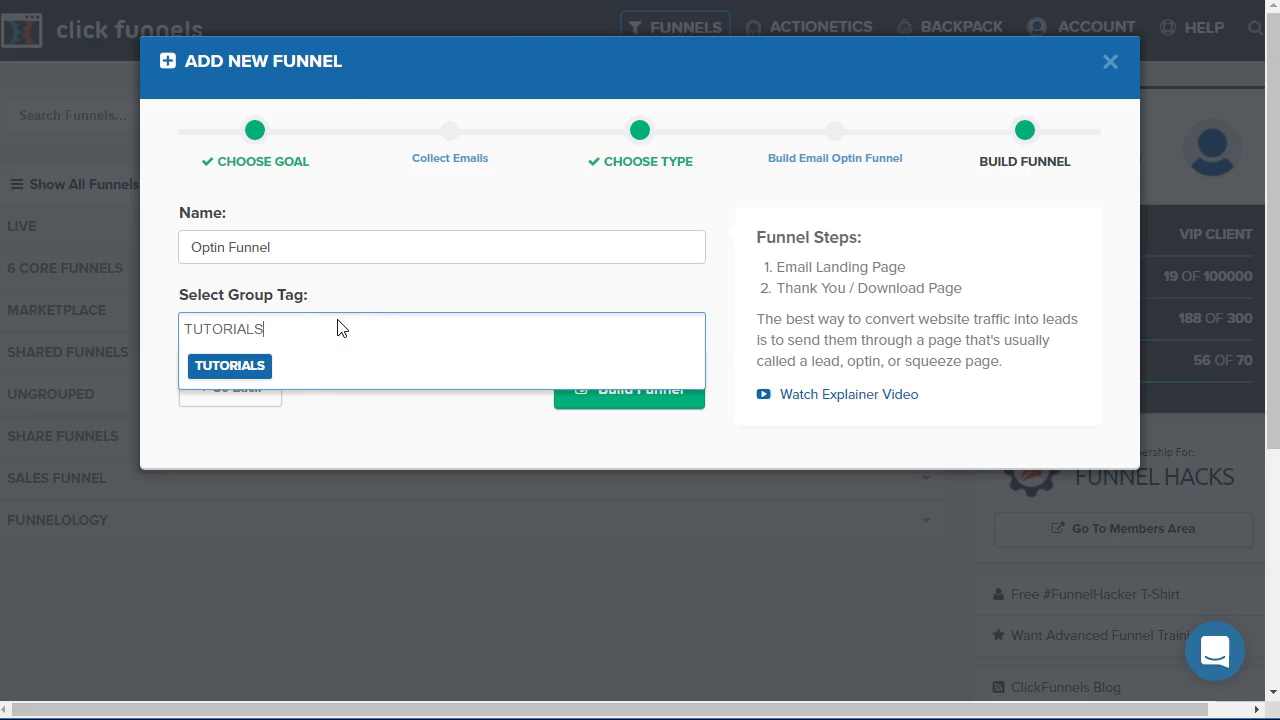
pyautogui.click(230, 366)
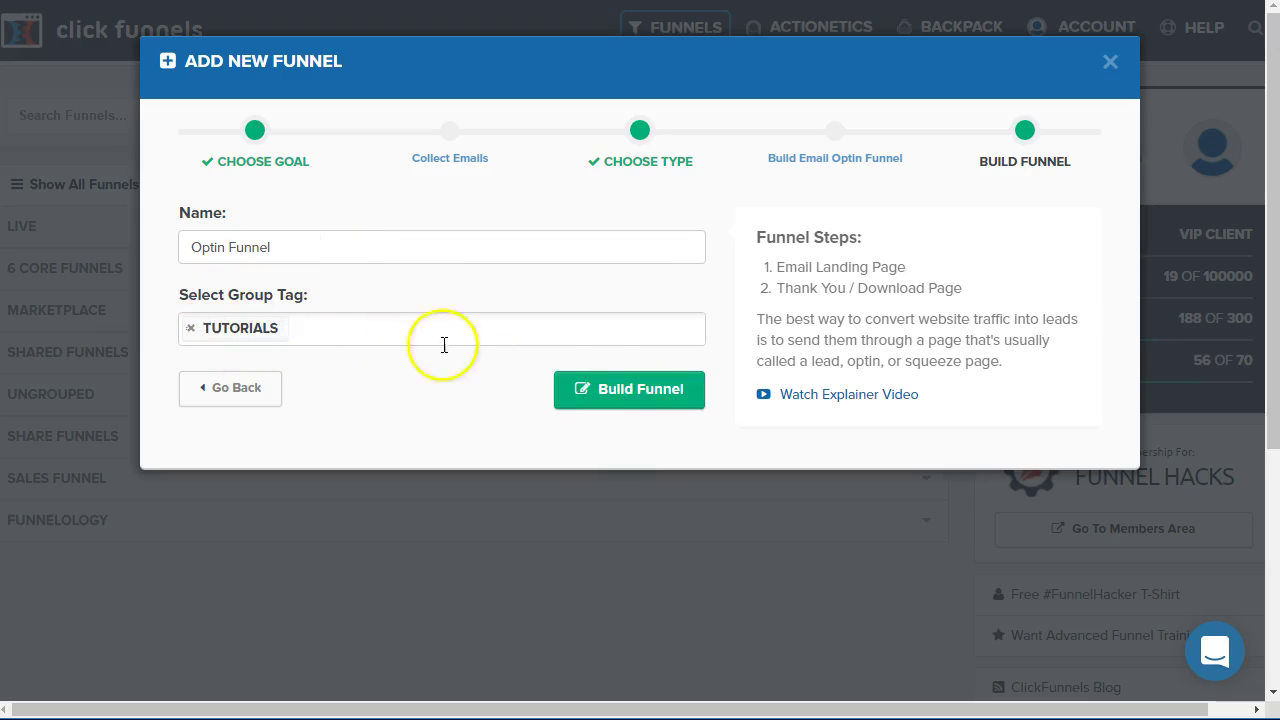
pyautogui.click(660, 390)
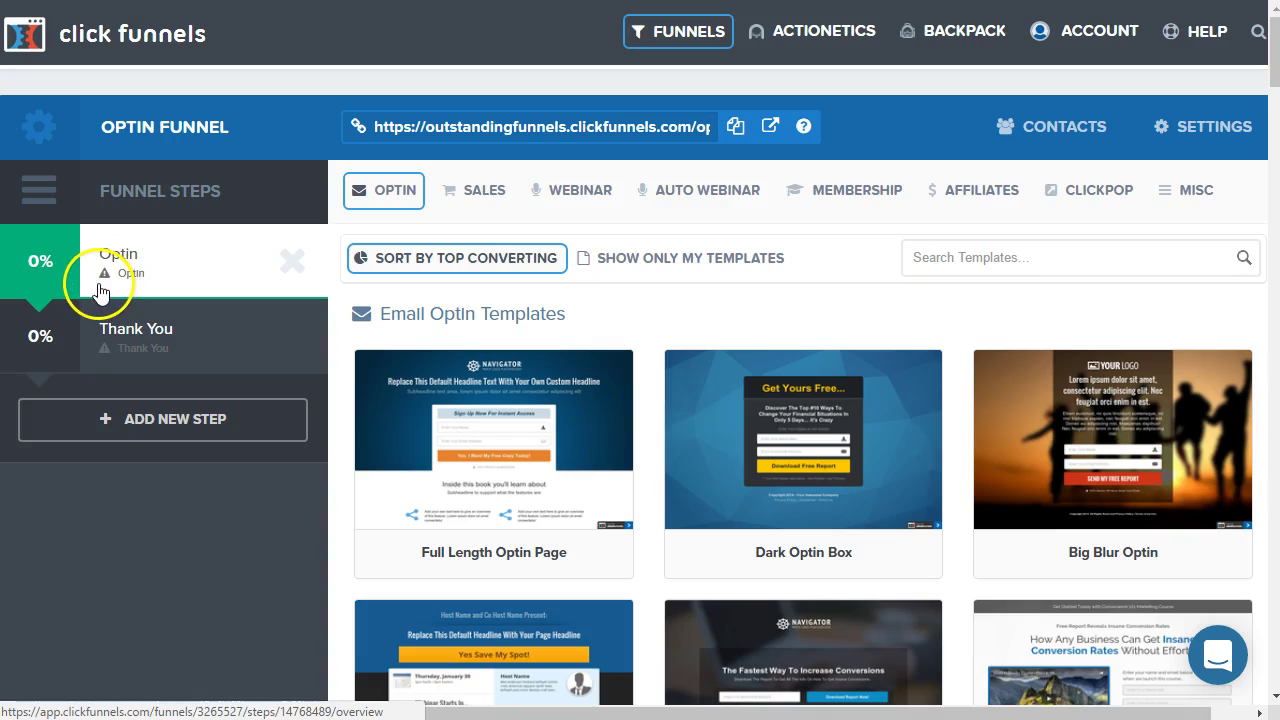
# Examine the Optin step's templates and the other template categories, including the sales page types
pyautogui.click(381, 268)
pyautogui.click(380, 274)
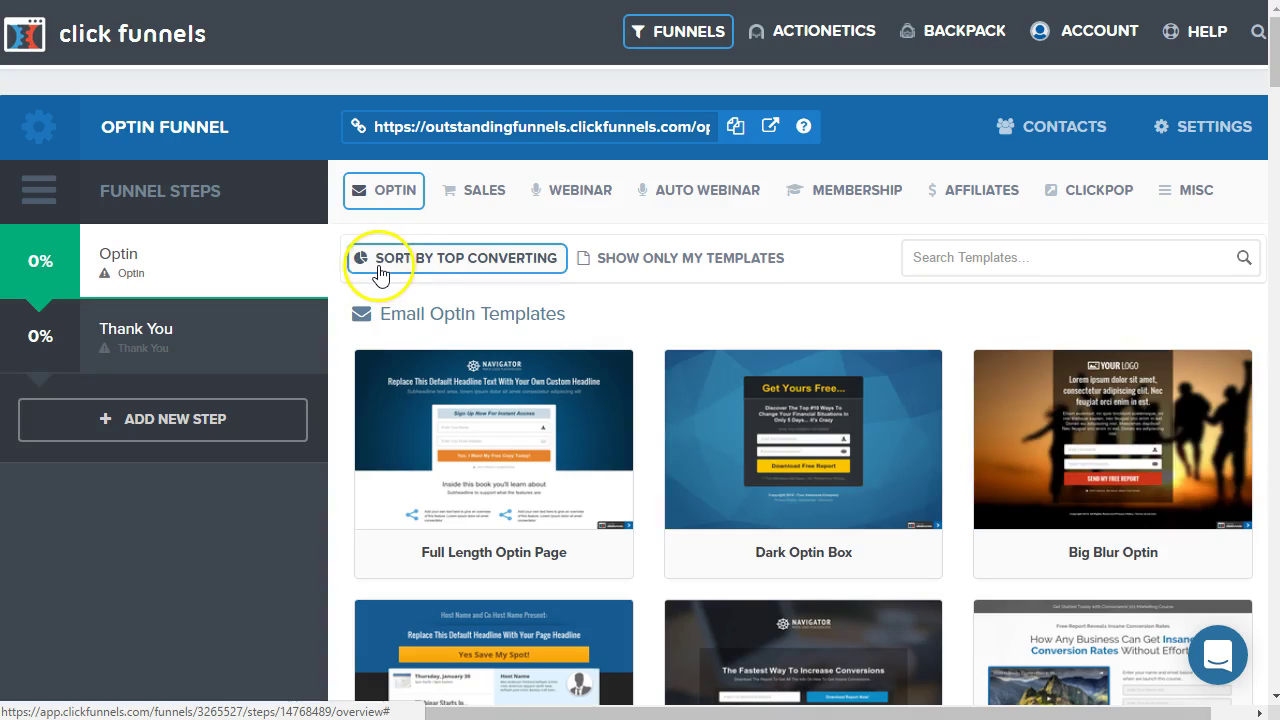
pyautogui.scroll(-1, 355, 310)
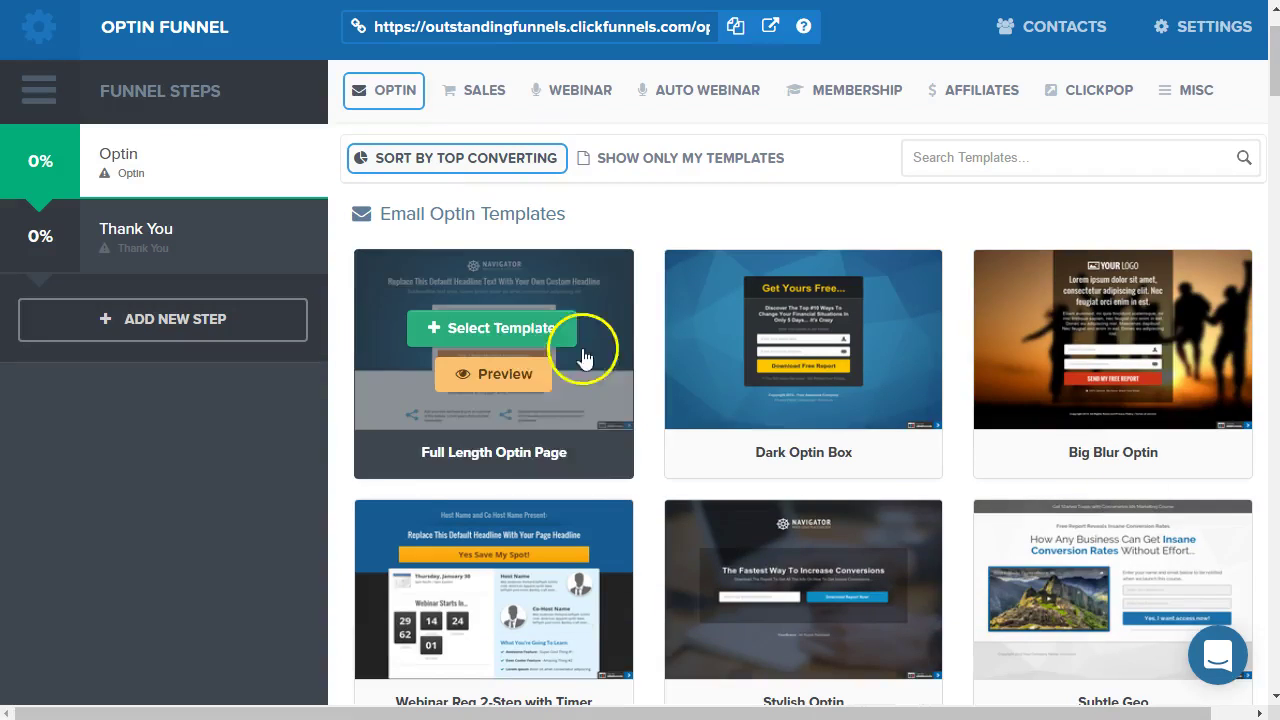
pyautogui.scroll(1, 495, 430)
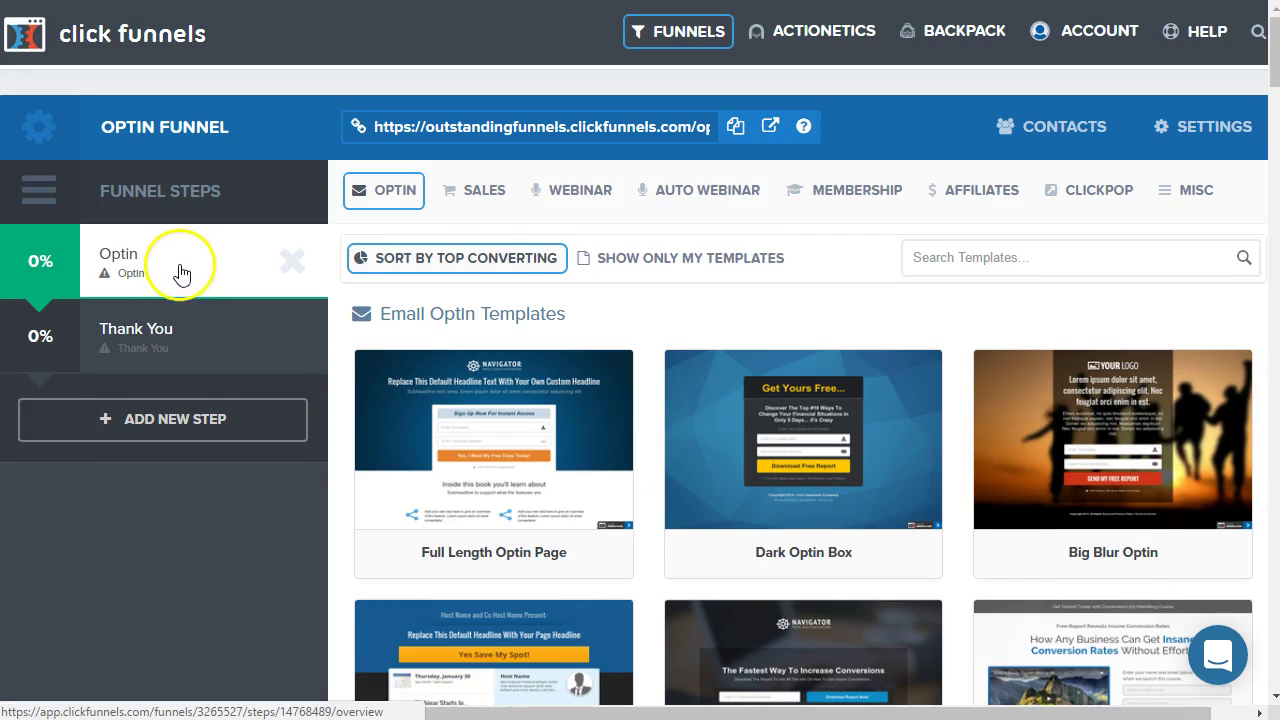
pyautogui.moveTo(463, 197)
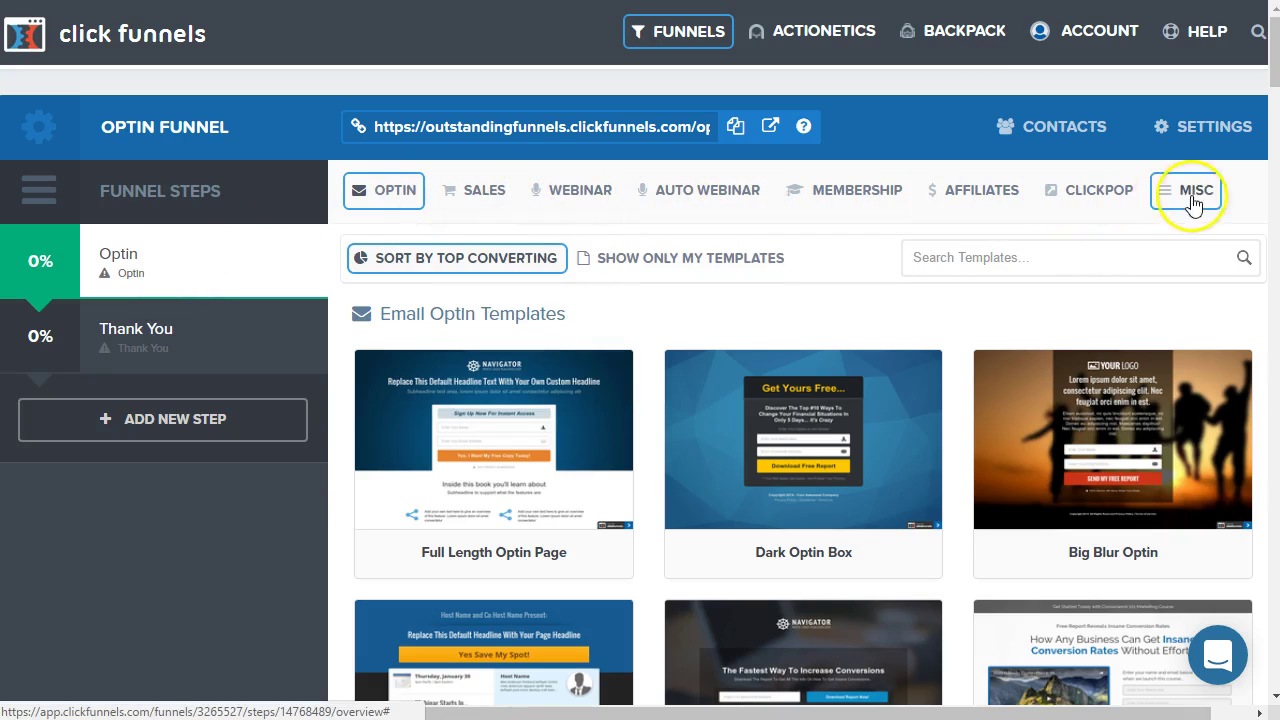
pyautogui.moveTo(566, 188)
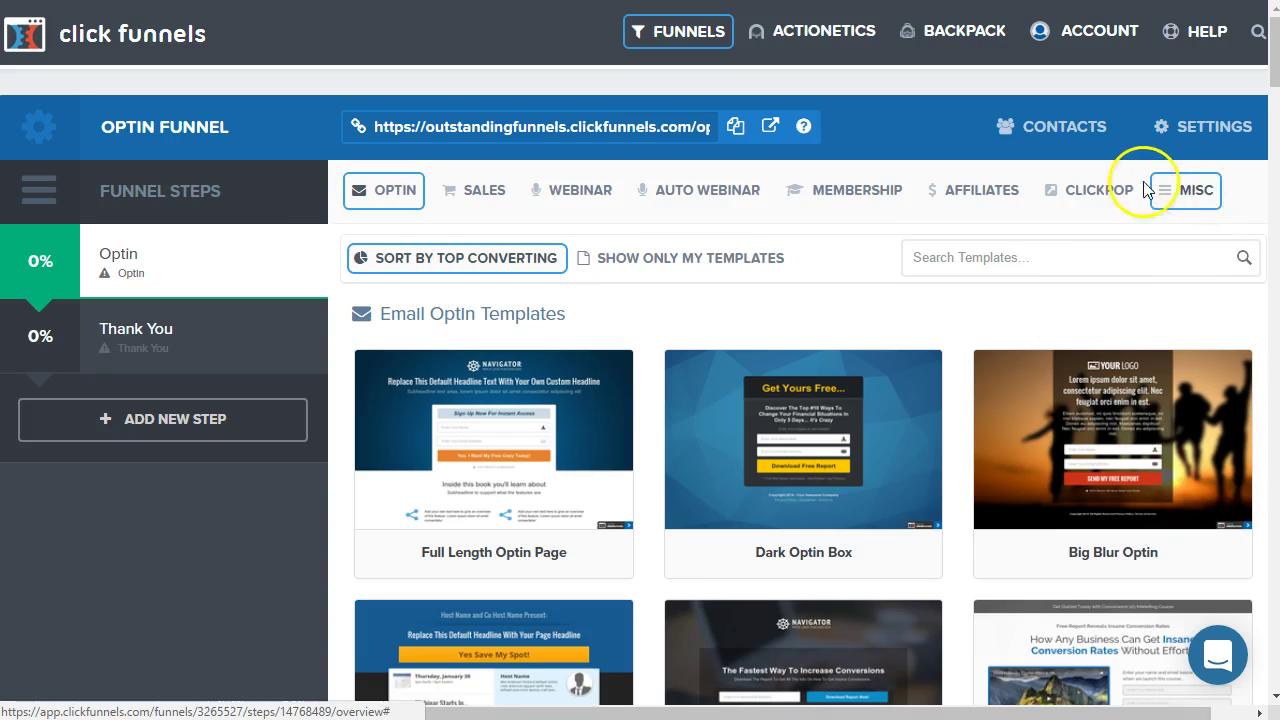
pyautogui.moveTo(828, 190)
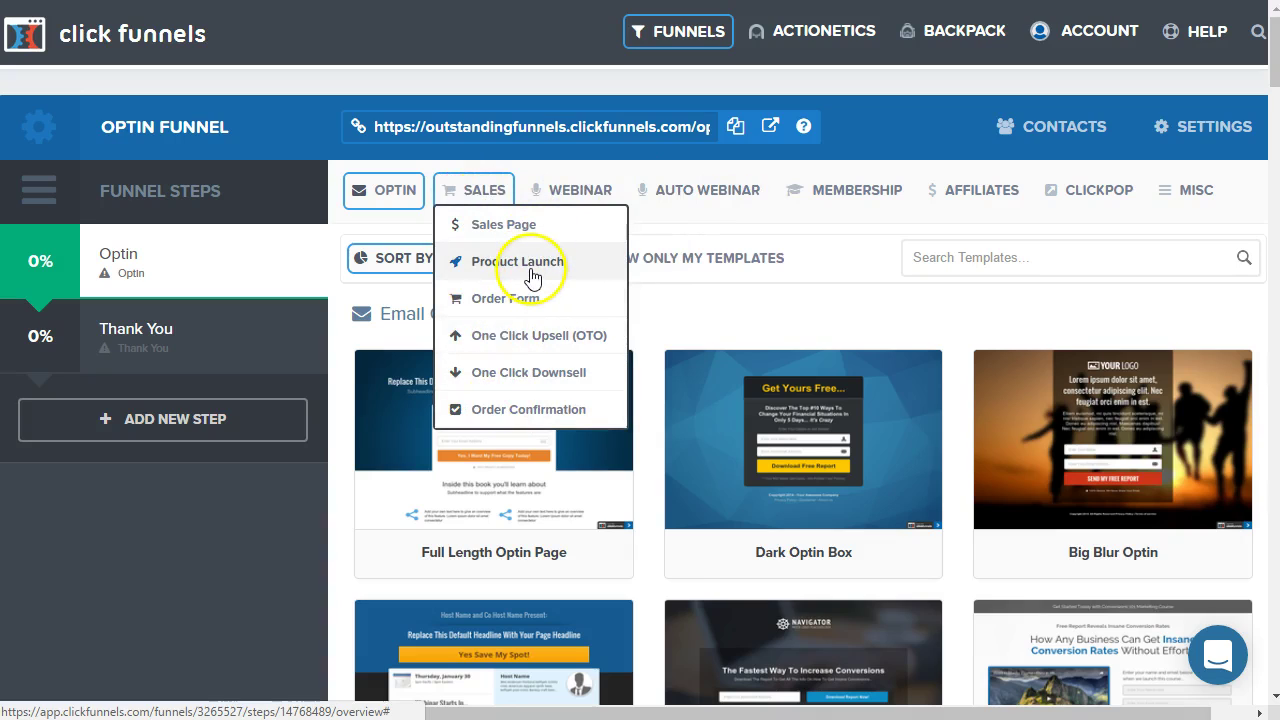
pyautogui.moveTo(395, 180)
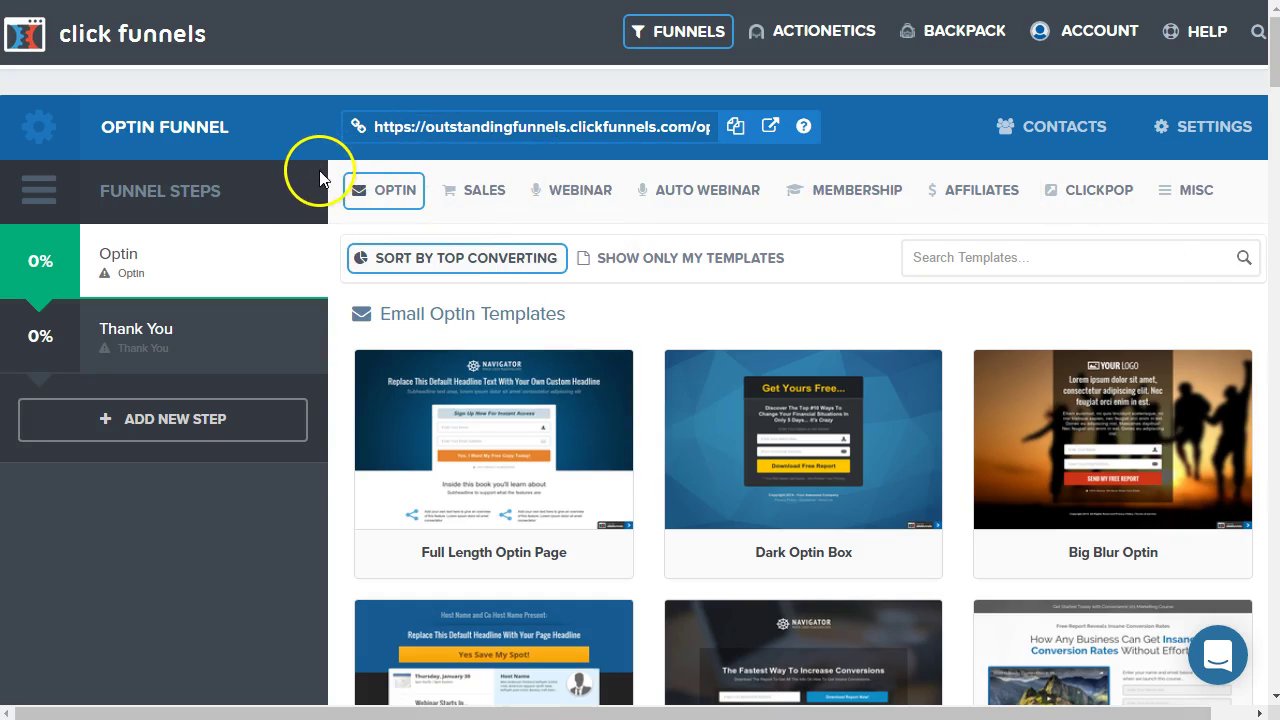
# Apply the Wood 2 Step Optin template to the Optin step
pyautogui.scroll(-1, 762, 260)
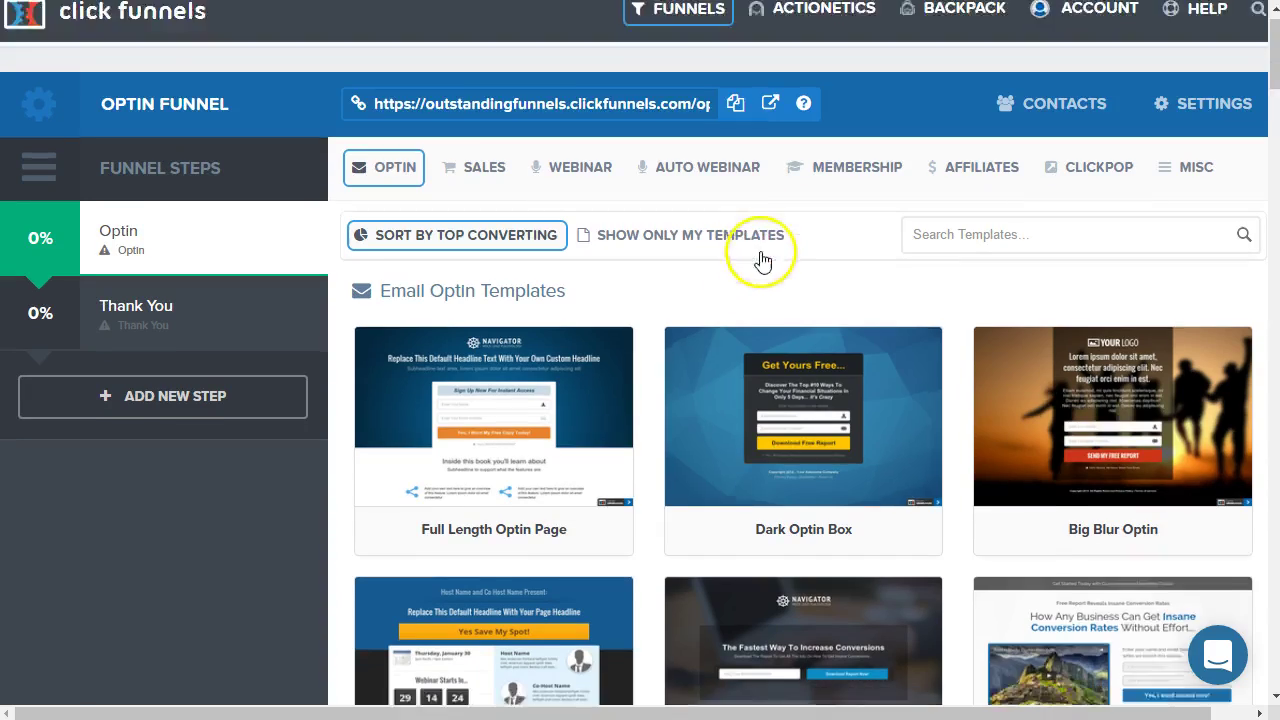
pyautogui.scroll(-4, 762, 260)
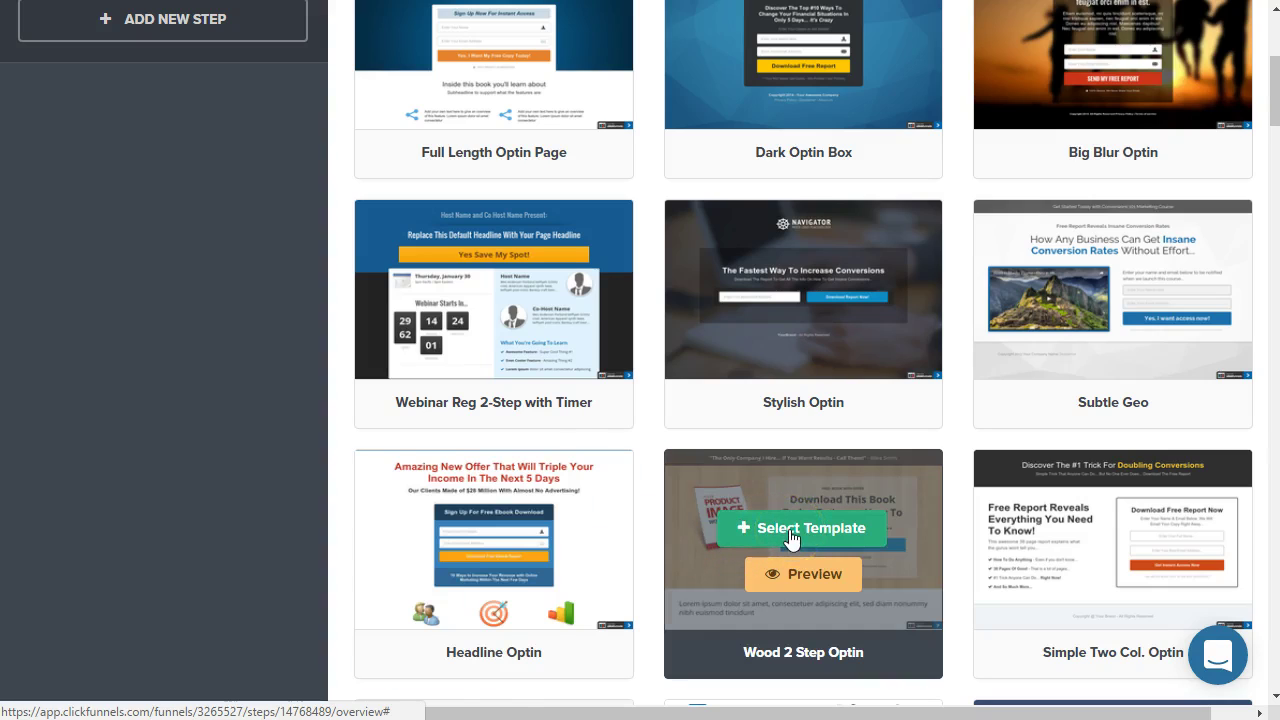
pyautogui.click(789, 531)
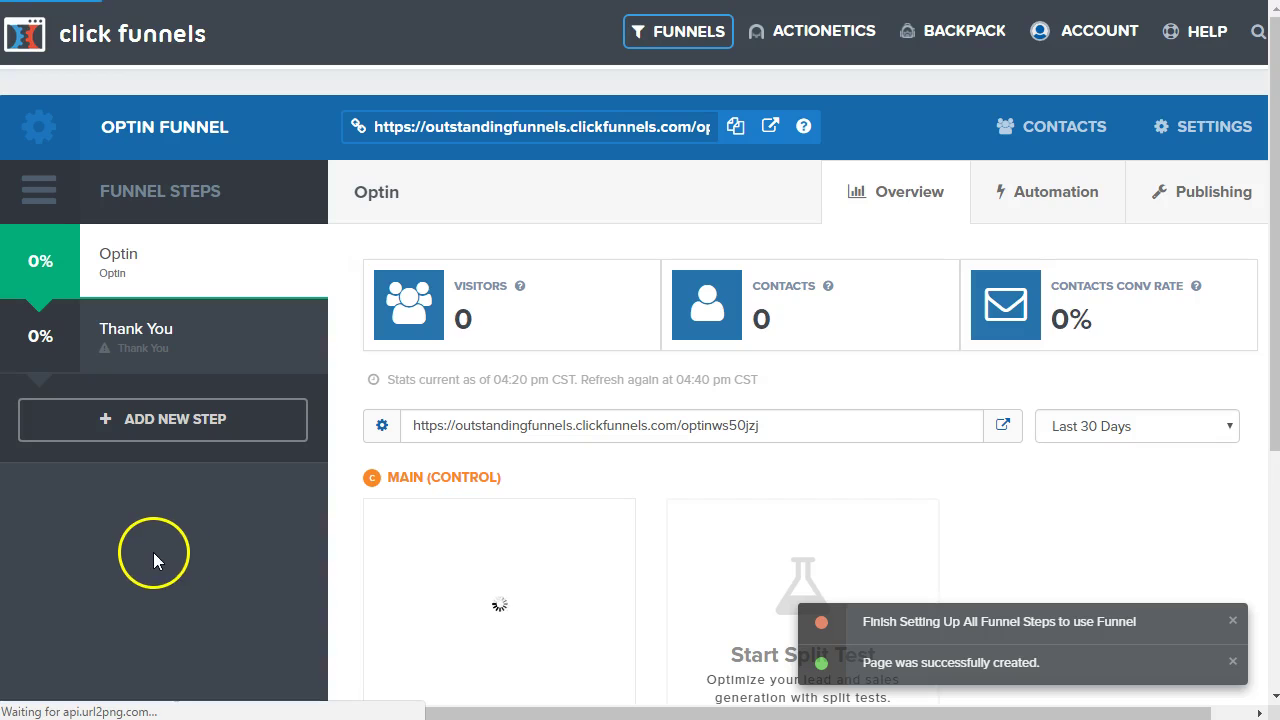
# Review the Optin step's overview and open its main control page for editing
pyautogui.scroll(-1, 180, 460)
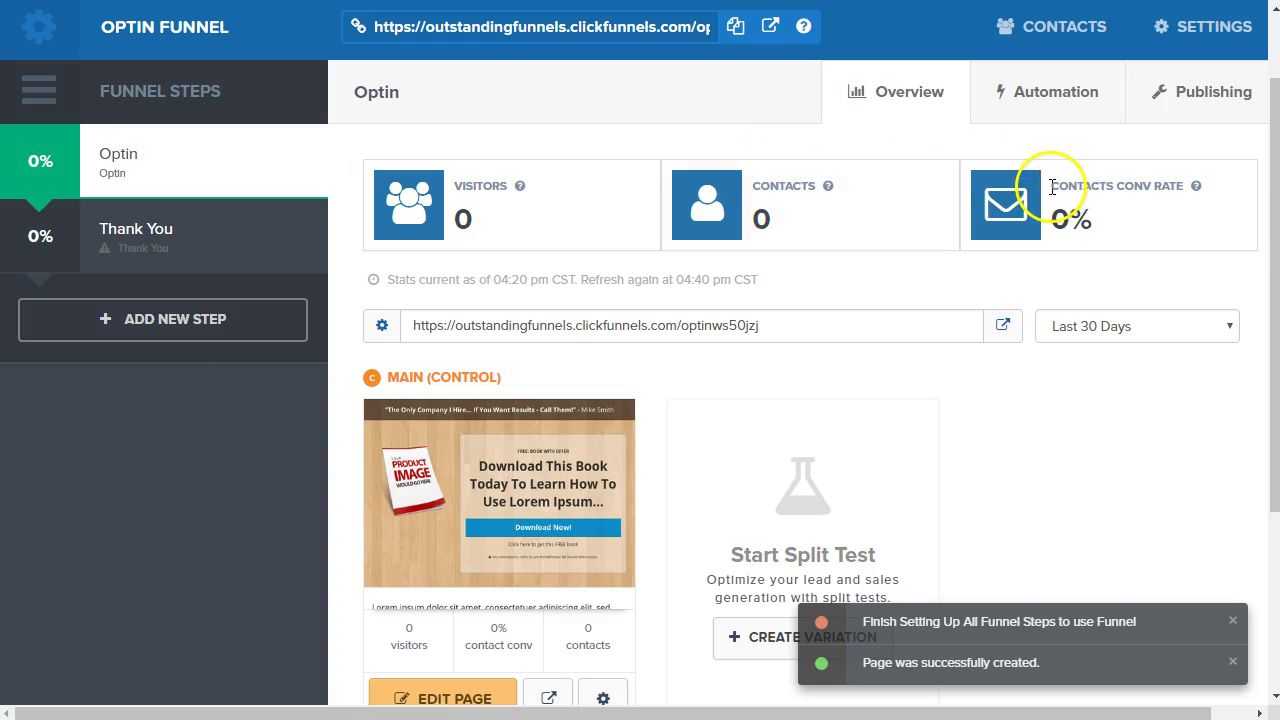
pyautogui.scroll(2, 760, 247)
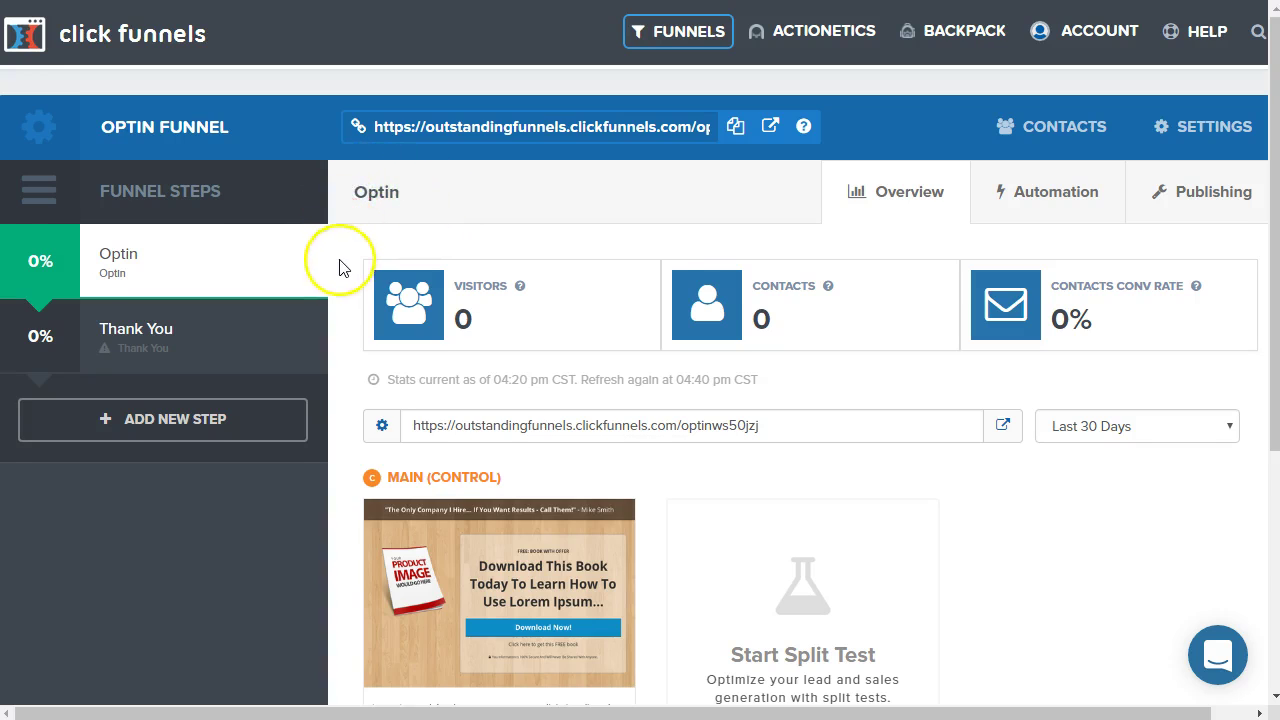
pyautogui.scroll(-2, 340, 268)
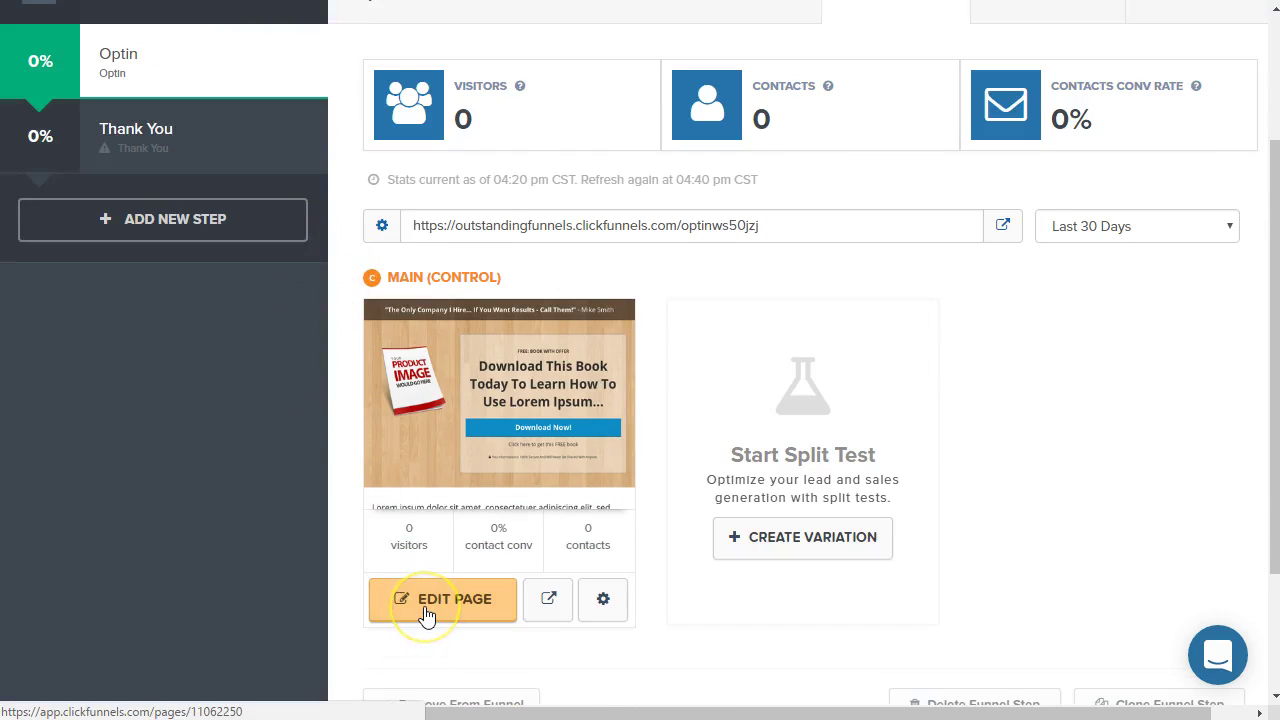
pyautogui.click(426, 605)
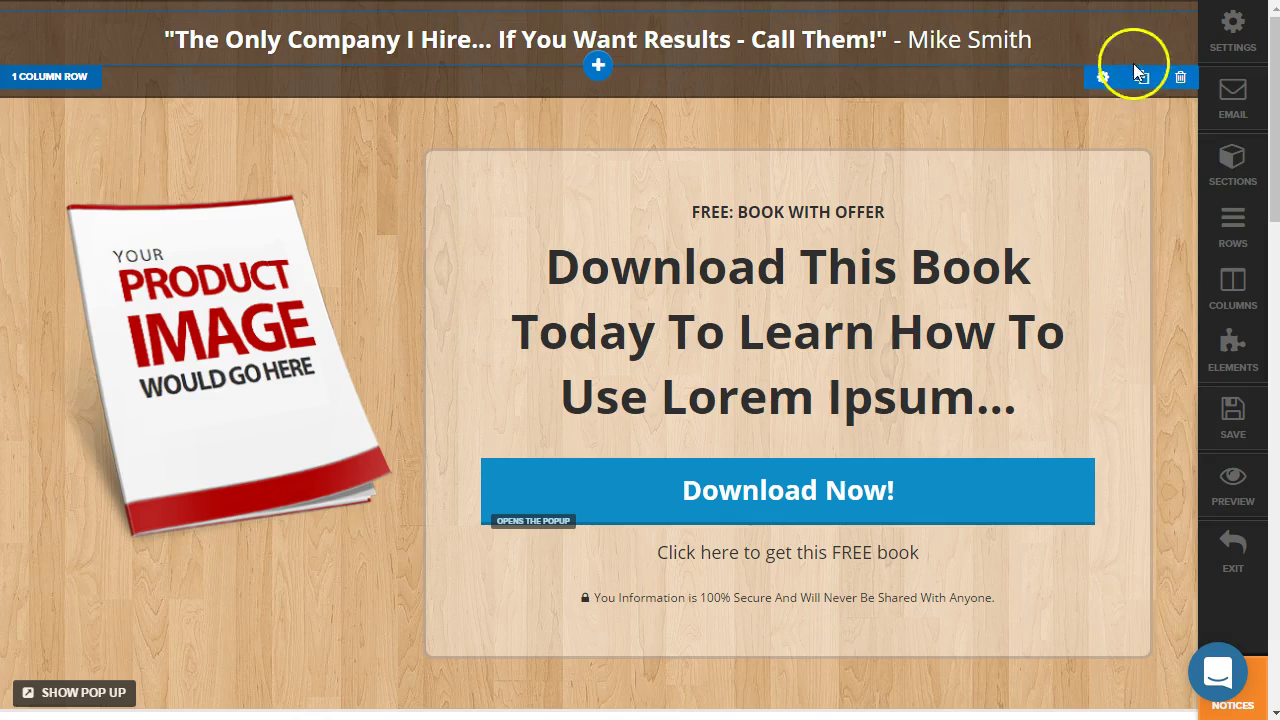
# Clear the default page keywords and page description in the page's meta tag and social settings
pyautogui.click(1232, 52)
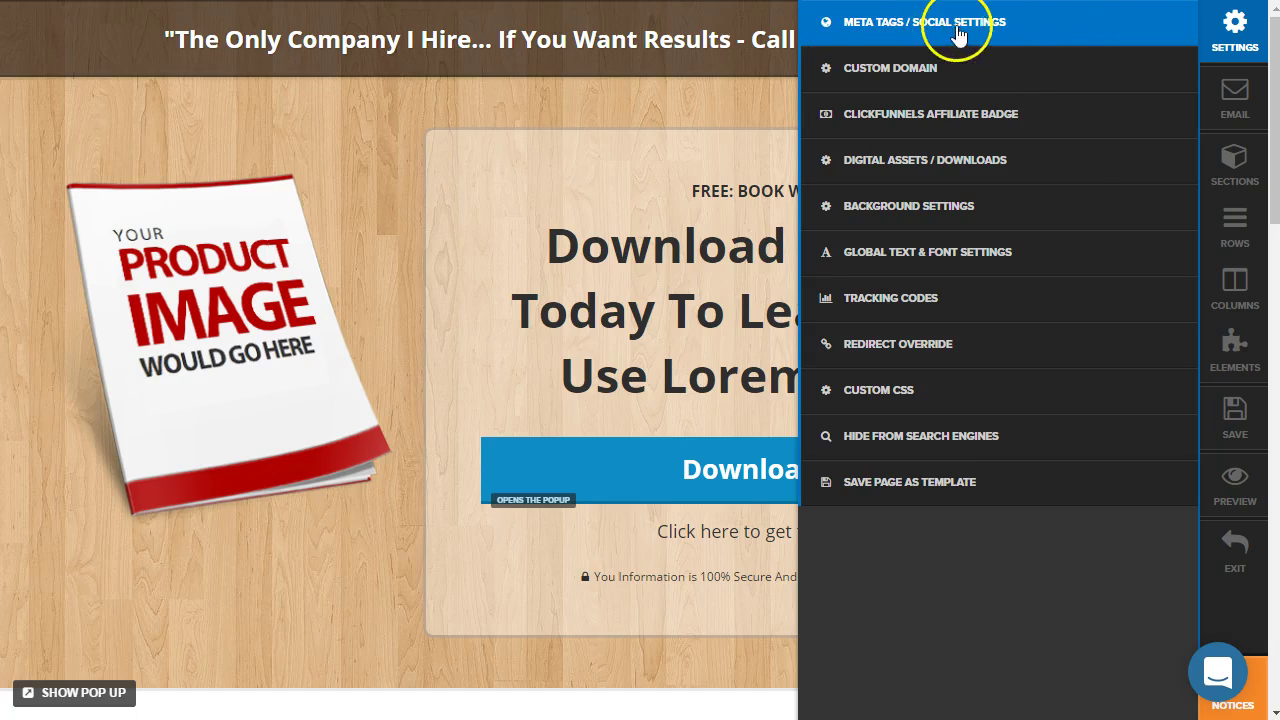
pyautogui.click(1043, 34)
pyautogui.moveTo(986, 72); pyautogui.dragTo(1137, 72)
pyautogui.click(1037, 124)
pyautogui.moveTo(1000, 128); pyautogui.dragTo(1194, 128)
pyautogui.moveTo(988, 170); pyautogui.dragTo(1183, 171)
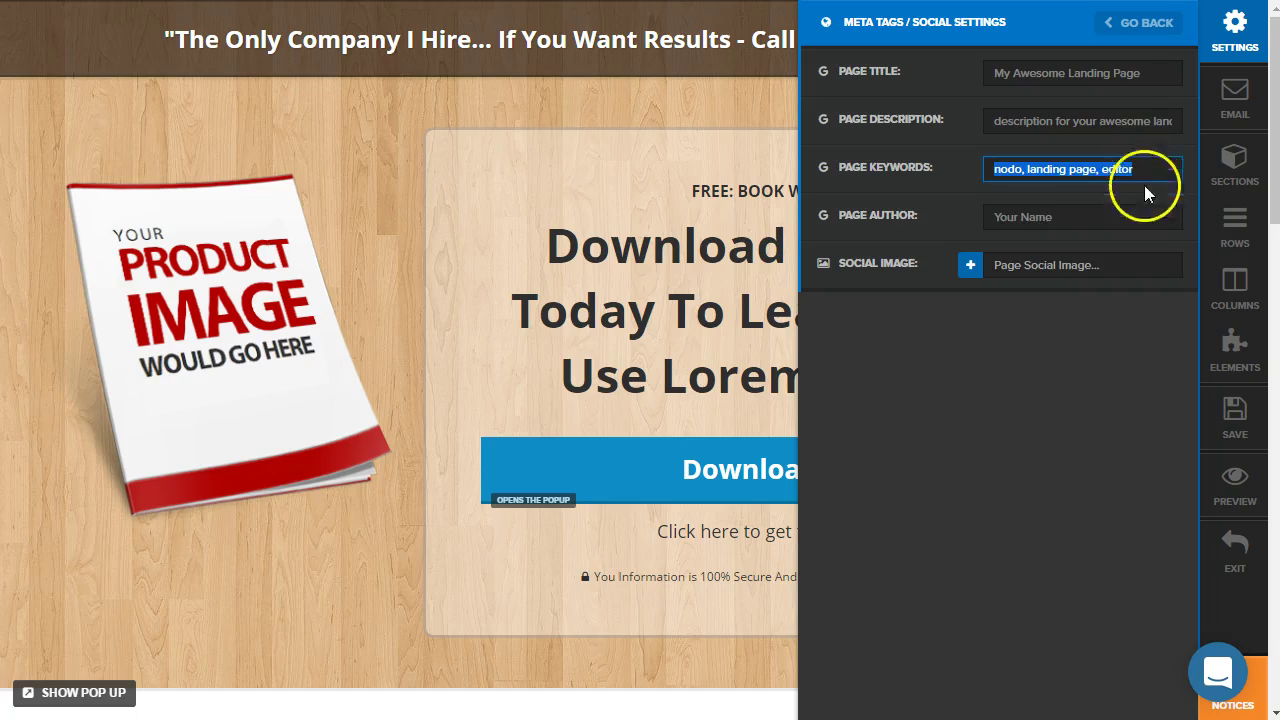
pyautogui.press('BackSpace')
pyautogui.tripleClick(1120, 121)
pyautogui.press('BackSpace')
# Replace the default page title with "FREE Tutoria" in the meta tag settings
pyautogui.tripleClick(1120, 78)
pyautogui.write('Fre')
pyautogui.press('BackSpace')
pyautogui.press('BackSpace')
pyautogui.write('REE')
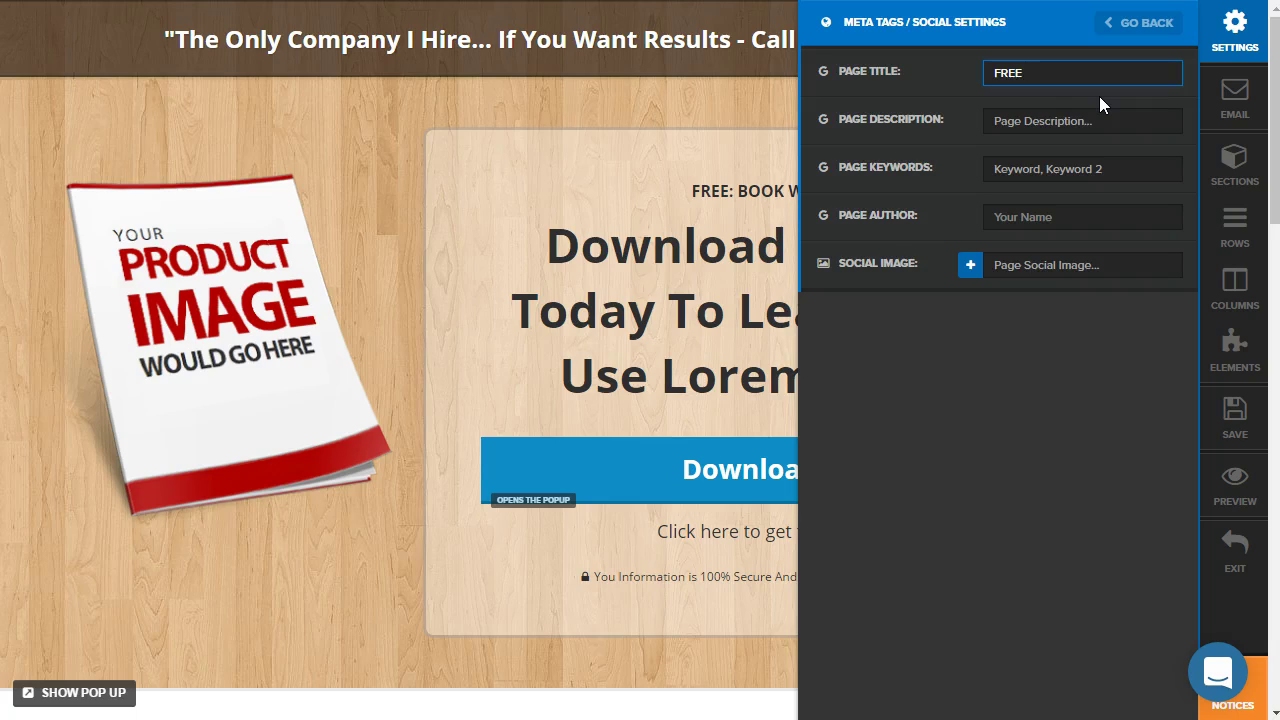
pyautogui.write('Tutoria')
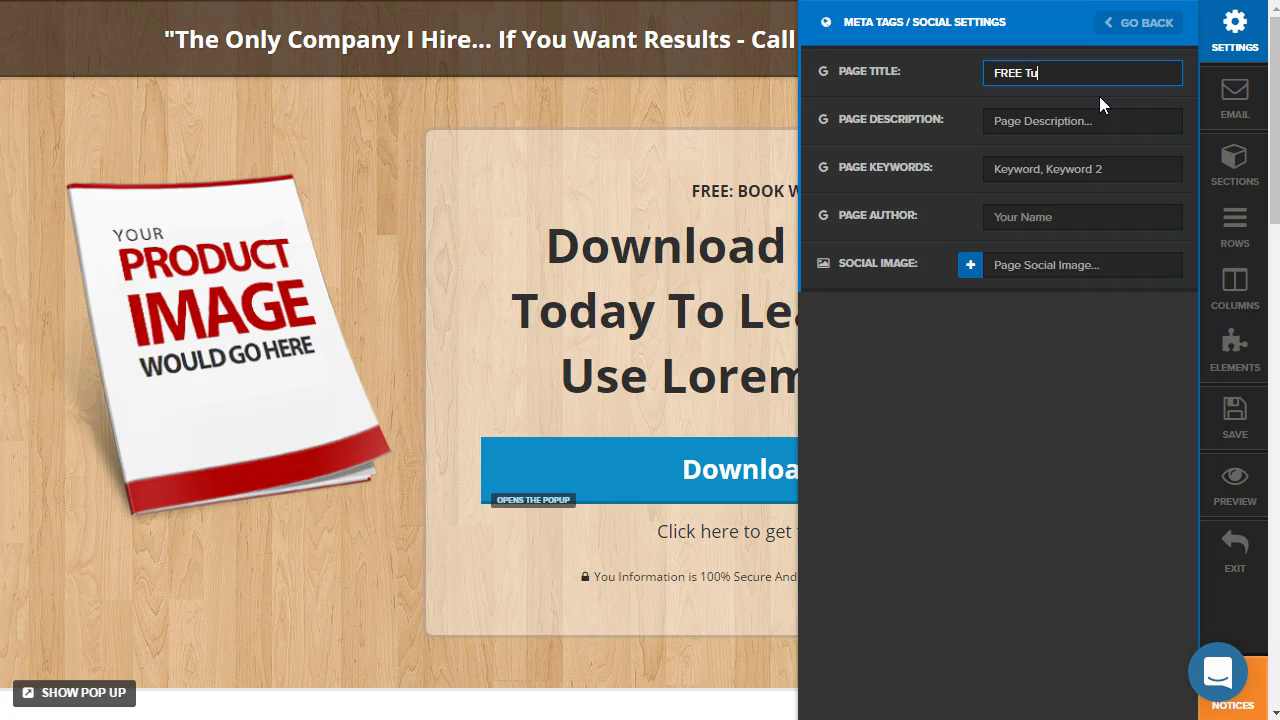
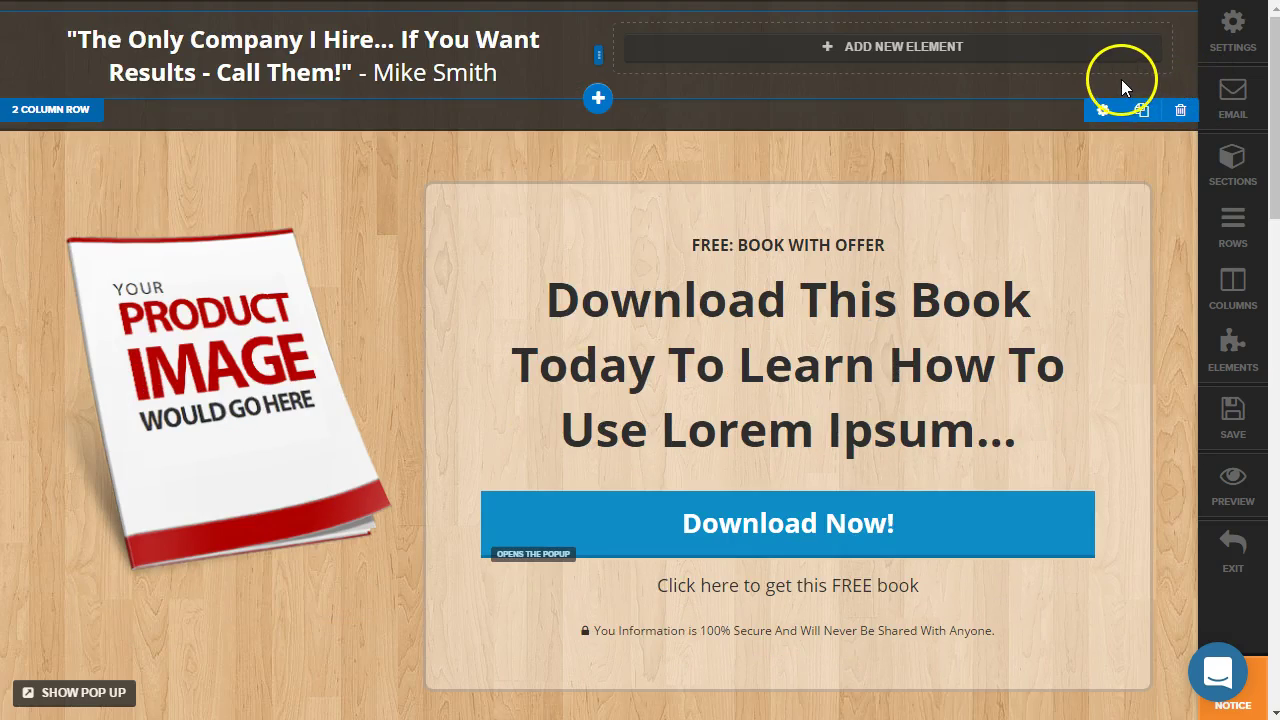
# Move the header headline into the empty second column and add an image element to the first column
pyautogui.click(773, 62)
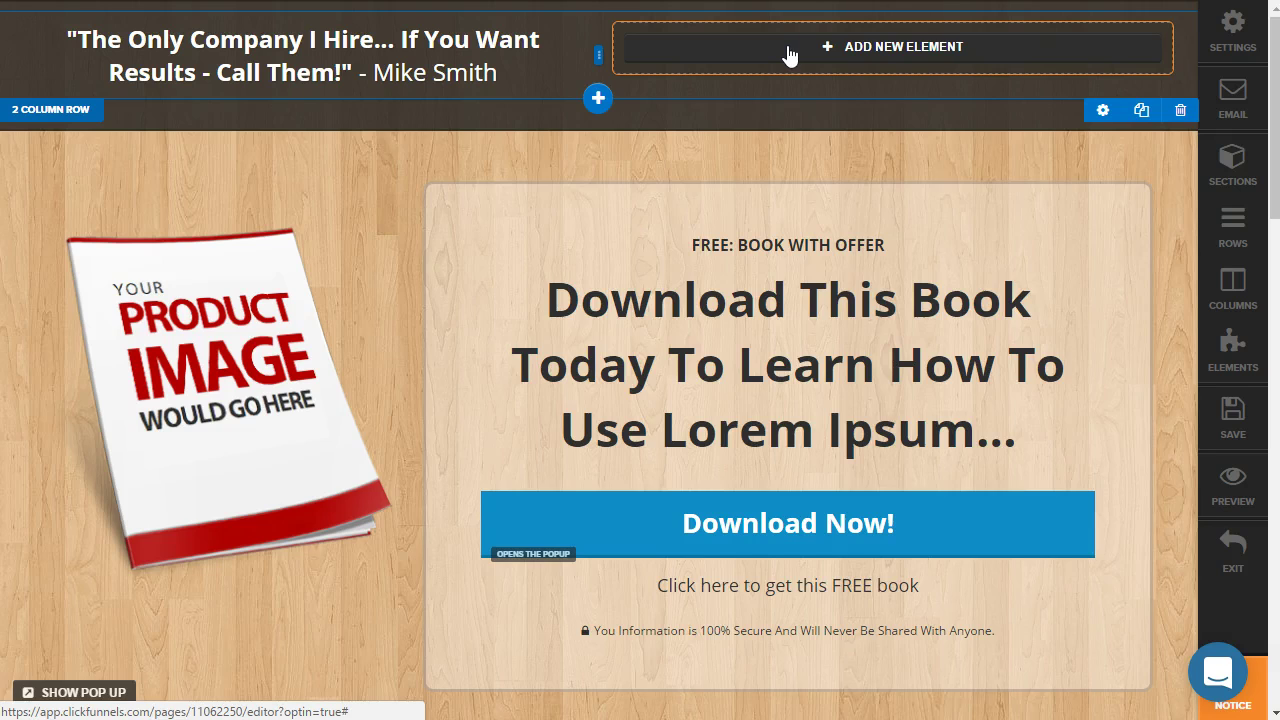
pyautogui.moveTo(306, 69); pyautogui.dragTo(948, 55)
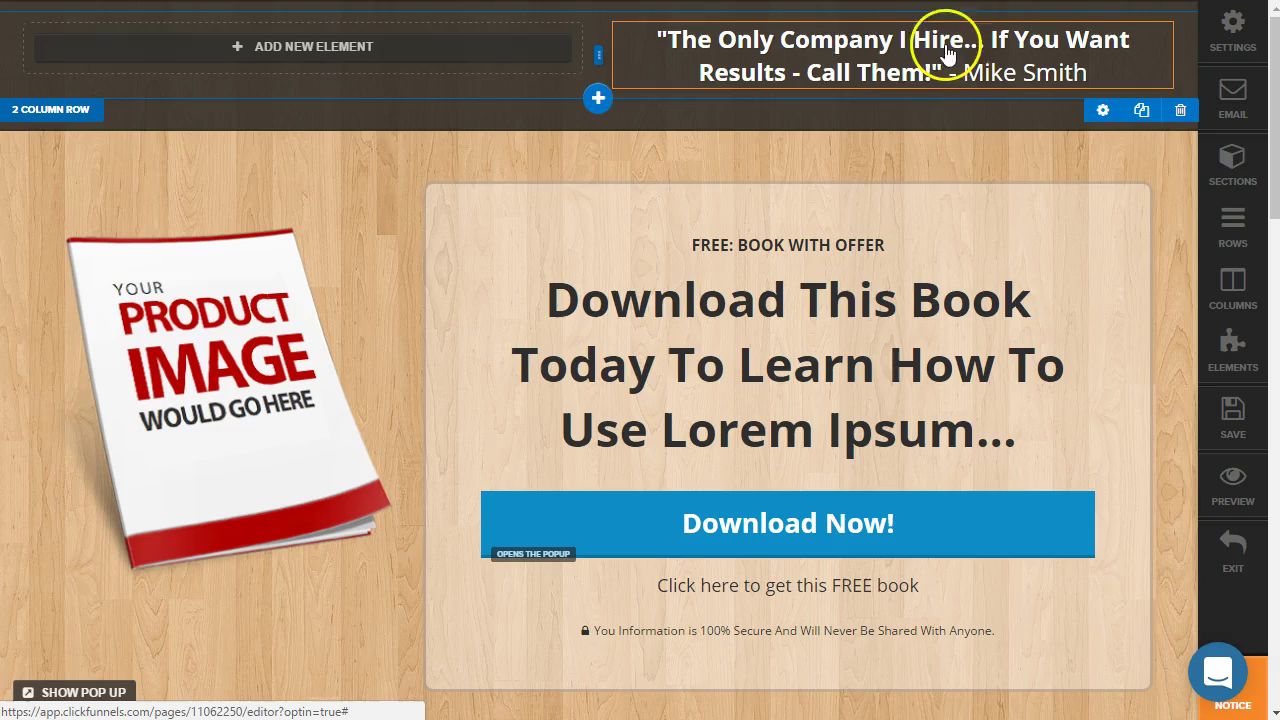
pyautogui.click(443, 61)
pyautogui.click(914, 143)
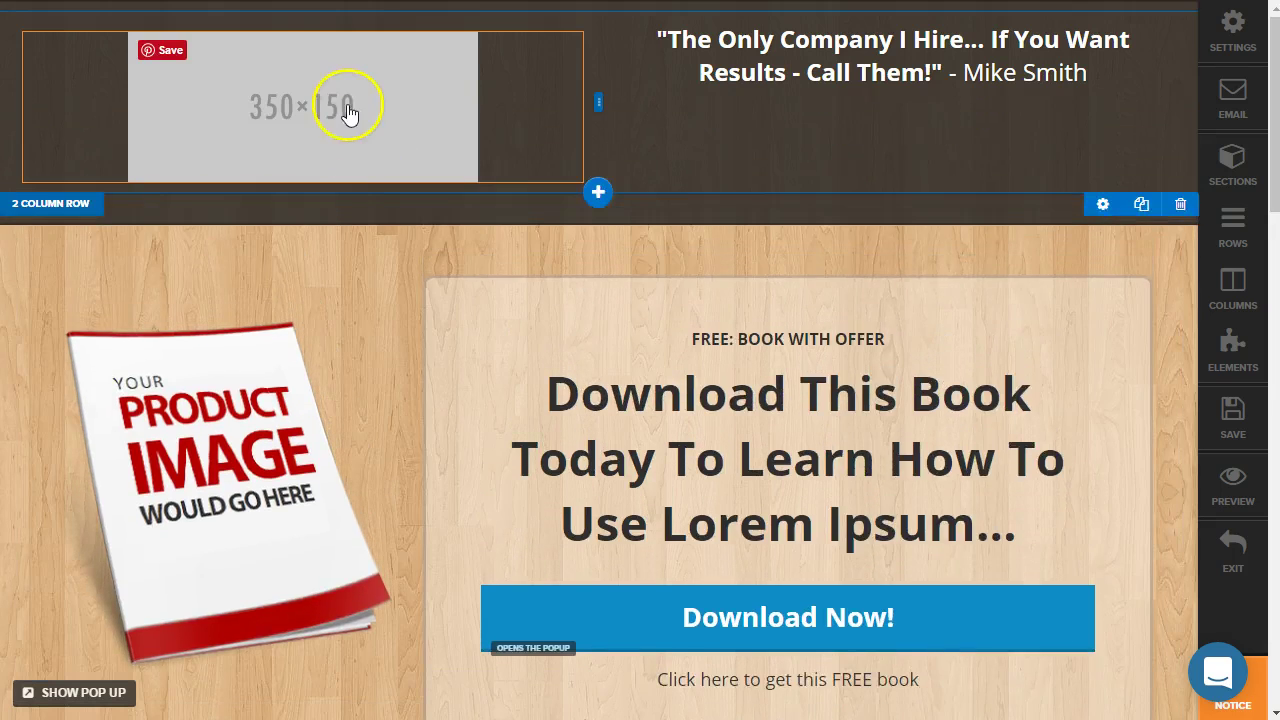
# Set the header image's width to 100, its link target to New Tab/Window and its alignment to left
pyautogui.click(348, 113)
pyautogui.click(1076, 361)
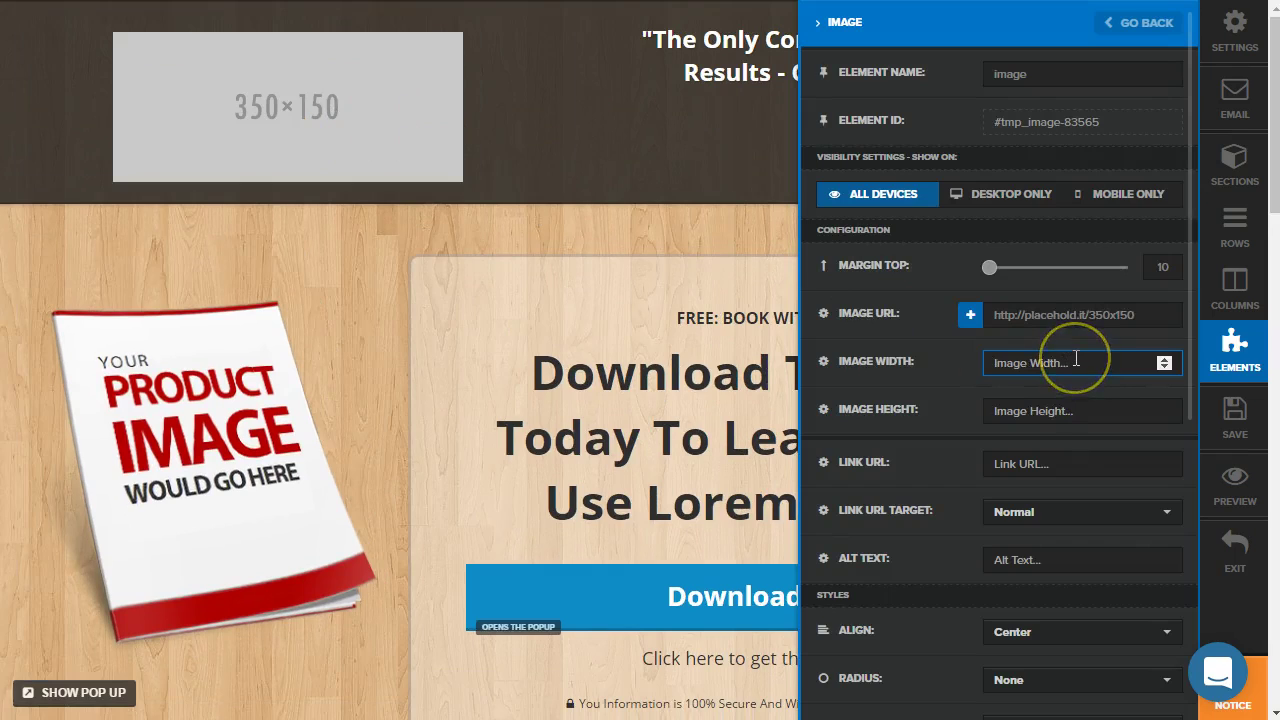
pyautogui.write('100')
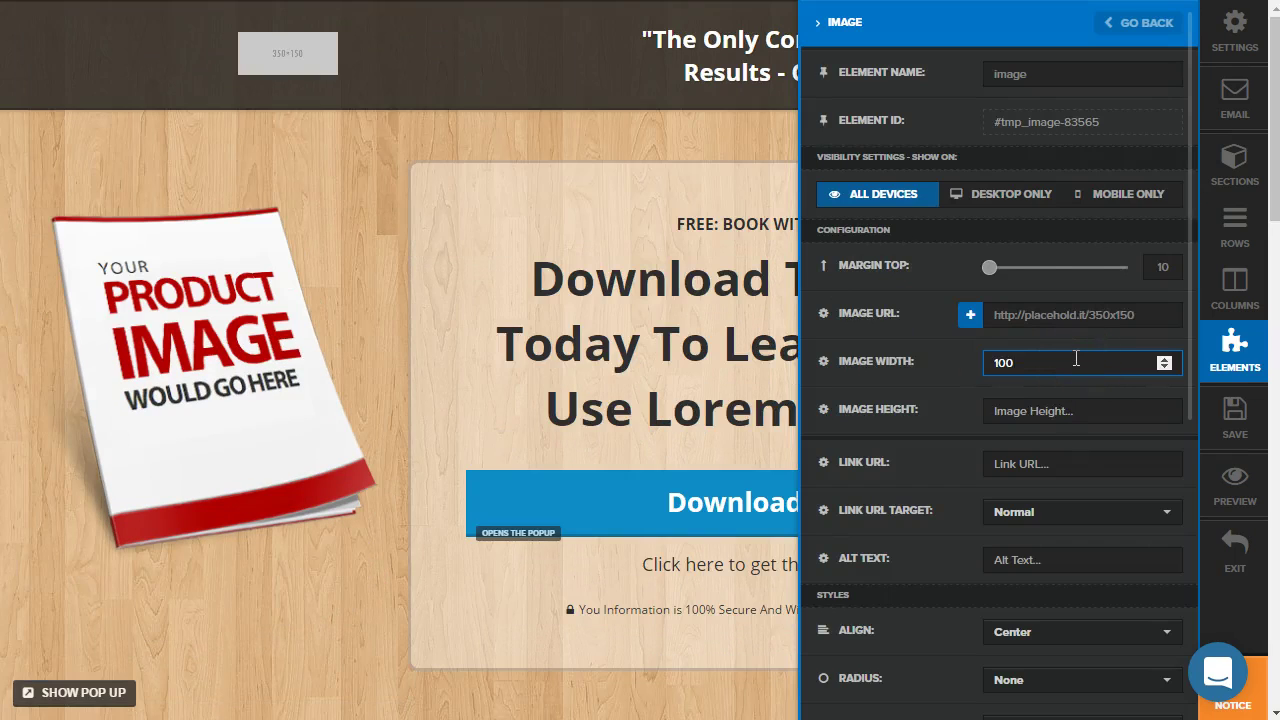
pyautogui.click(1072, 511)
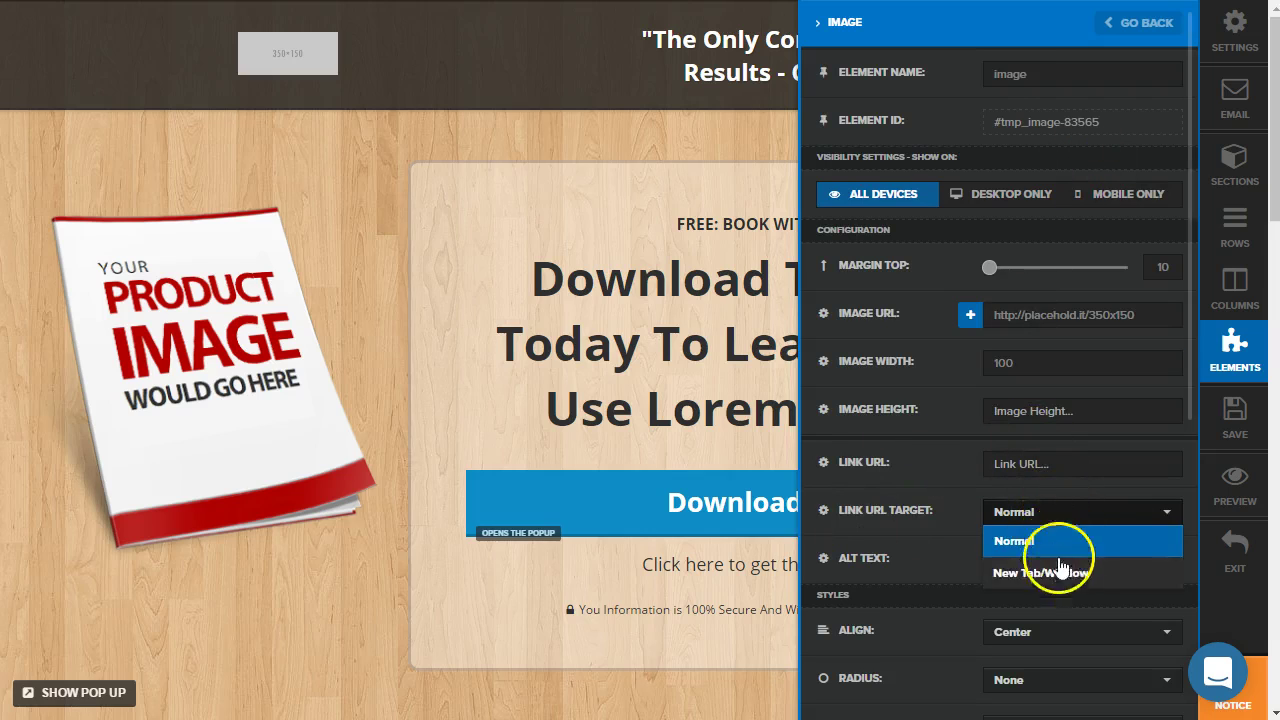
pyautogui.click(1060, 565)
pyautogui.click(1034, 629)
pyautogui.click(1030, 540)
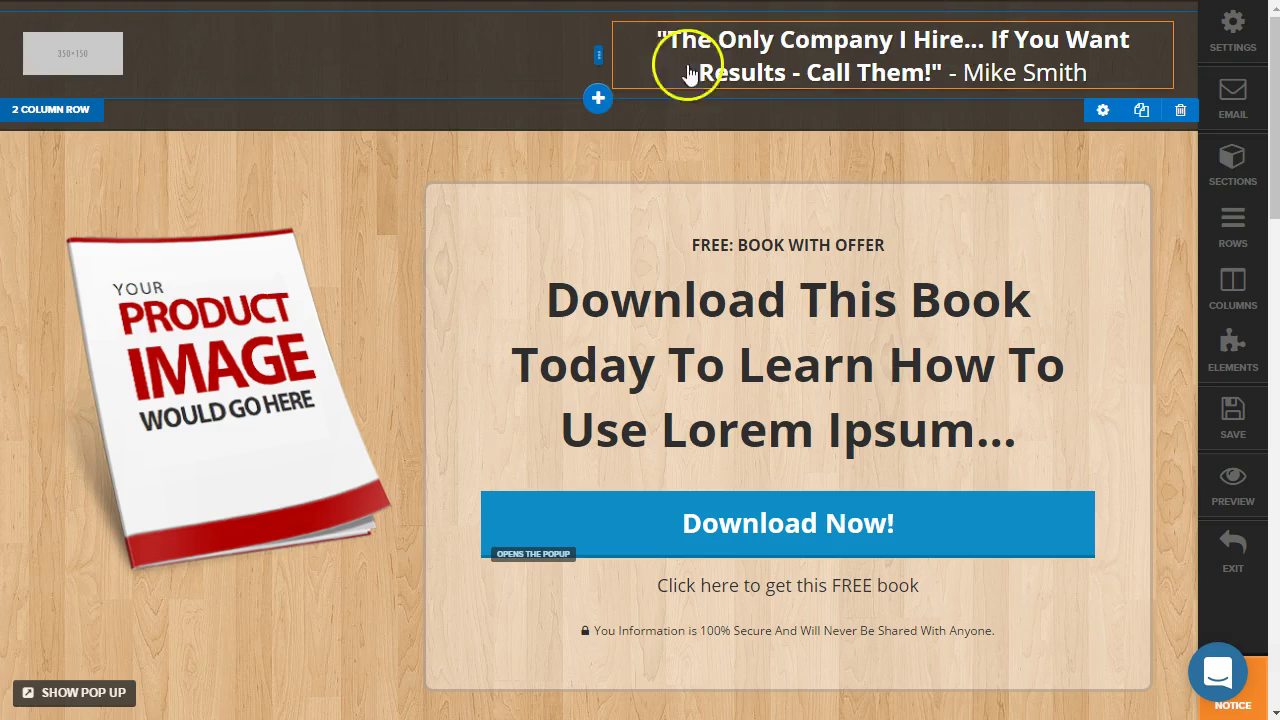
# Shorten the header headline so it reads "The Only Company I Hire..." by deleting the rest of the quote and its attribution
pyautogui.click(786, 62)
pyautogui.moveTo(692, 68); pyautogui.dragTo(995, 42)
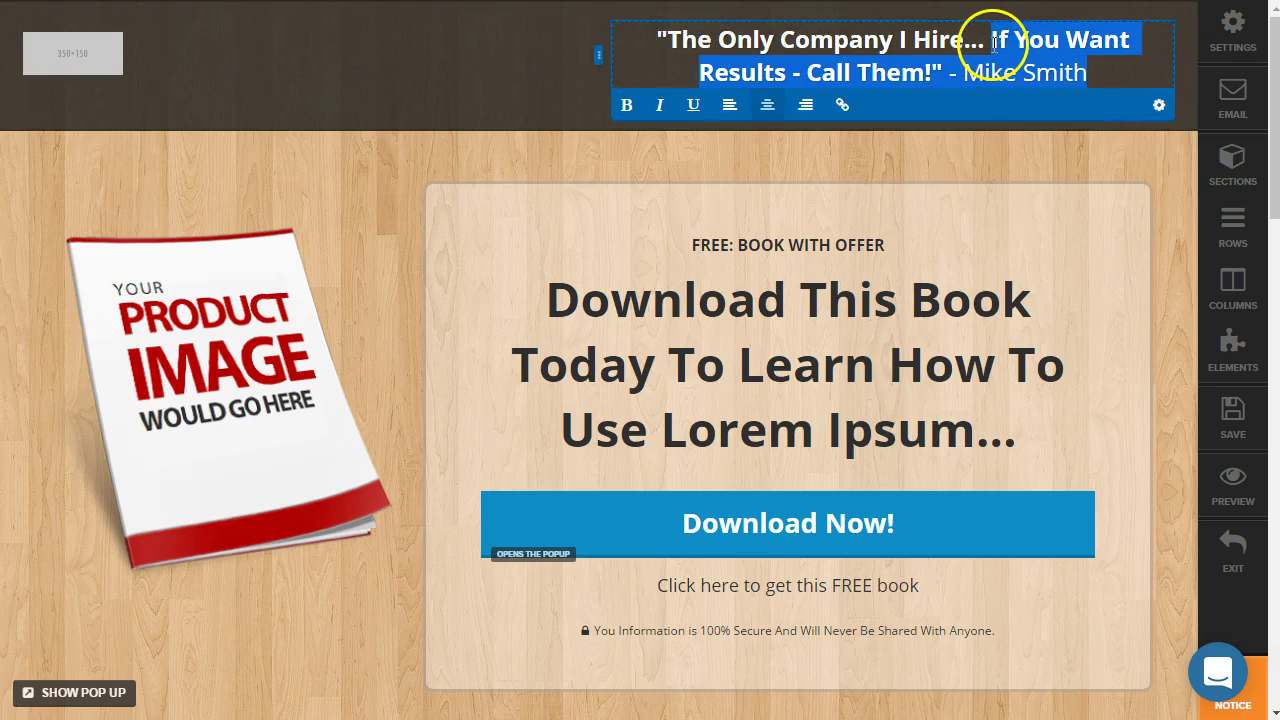
pyautogui.press('BackSpace')
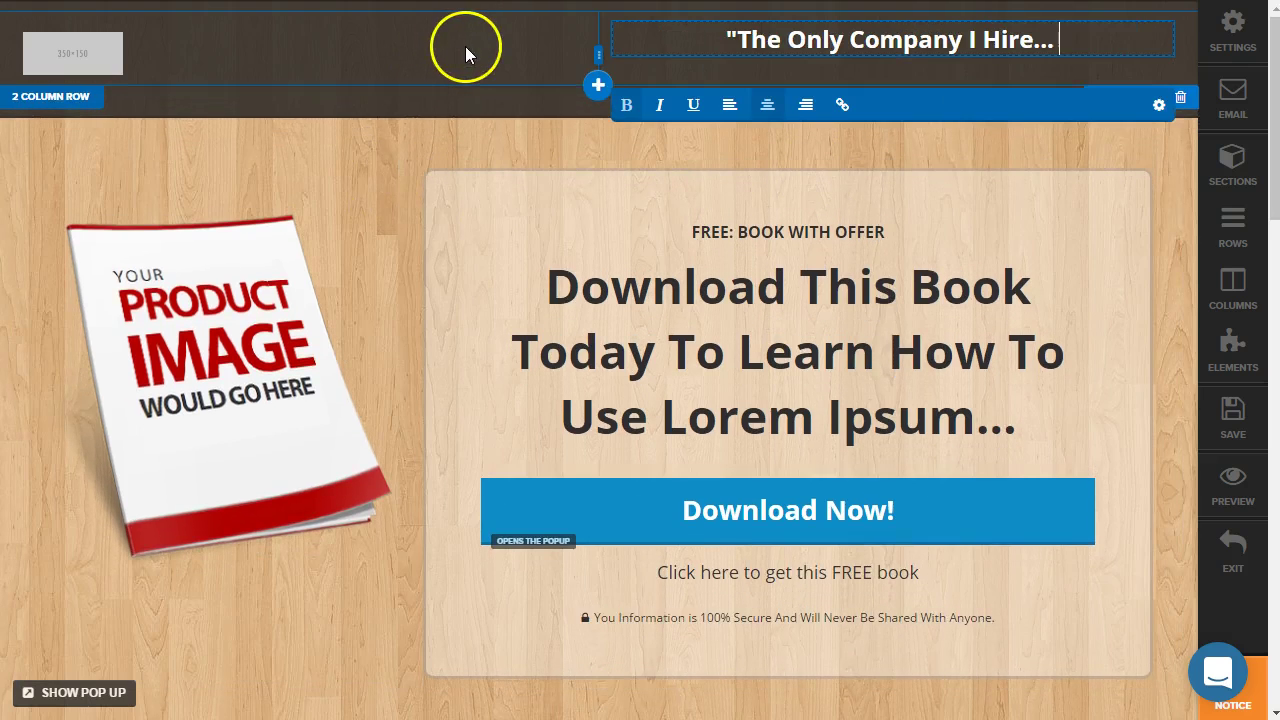
pyautogui.click(449, 89)
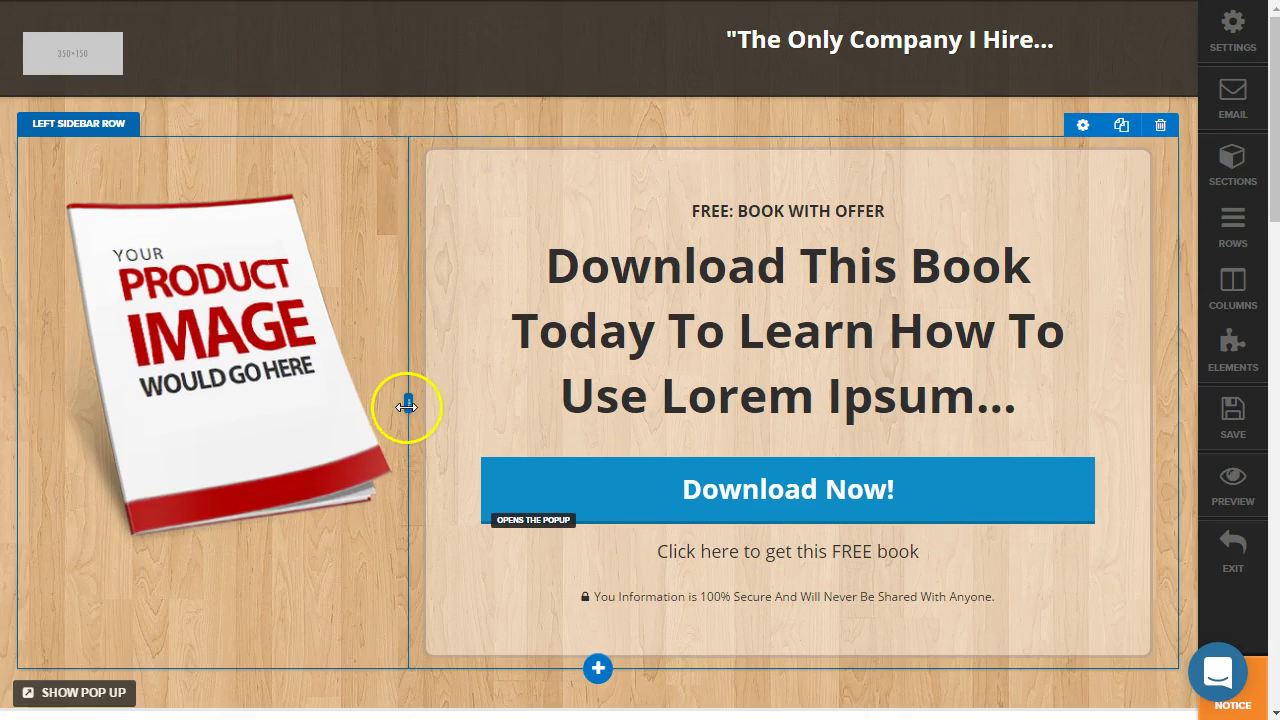
# Try adjusting the column widths of the left sidebar row that holds the product image
pyautogui.moveTo(477, 403); pyautogui.dragTo(409, 449)
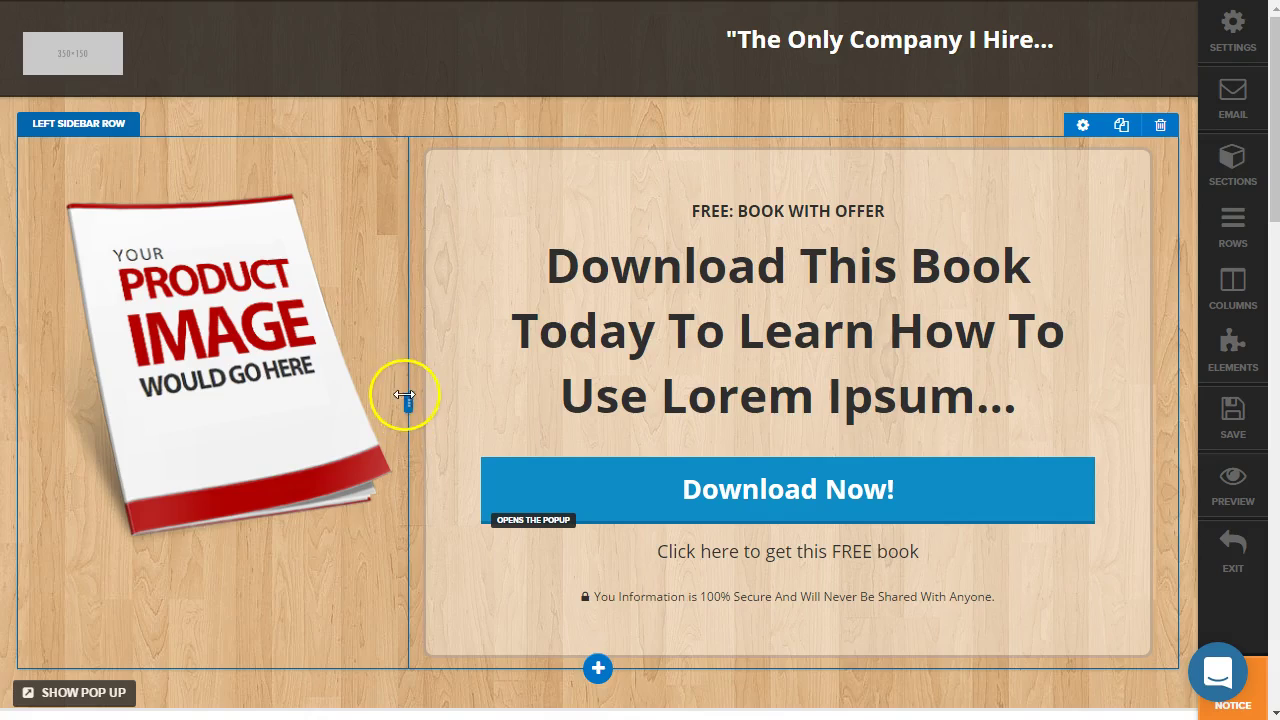
# Look over the landing page's product row, its Download Now! button and the book content below
pyautogui.moveTo(409, 400); pyautogui.dragTo(447, 408)
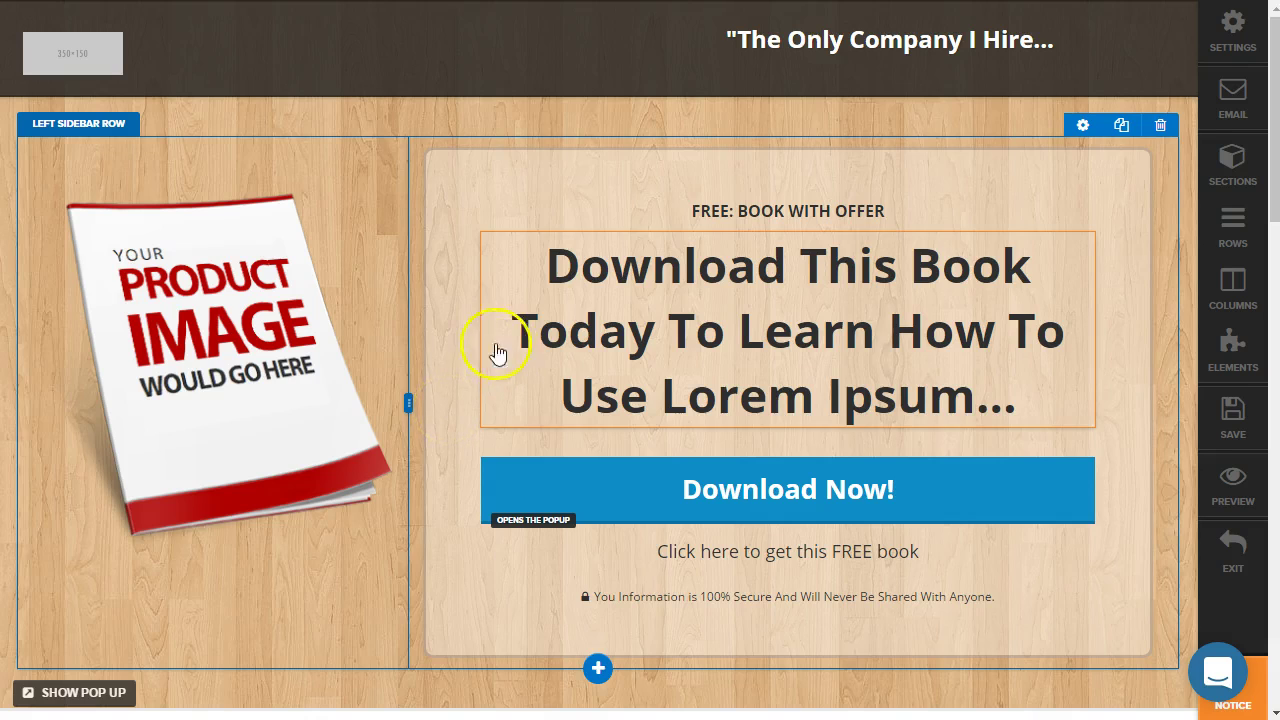
pyautogui.scroll(-1, 766, 297)
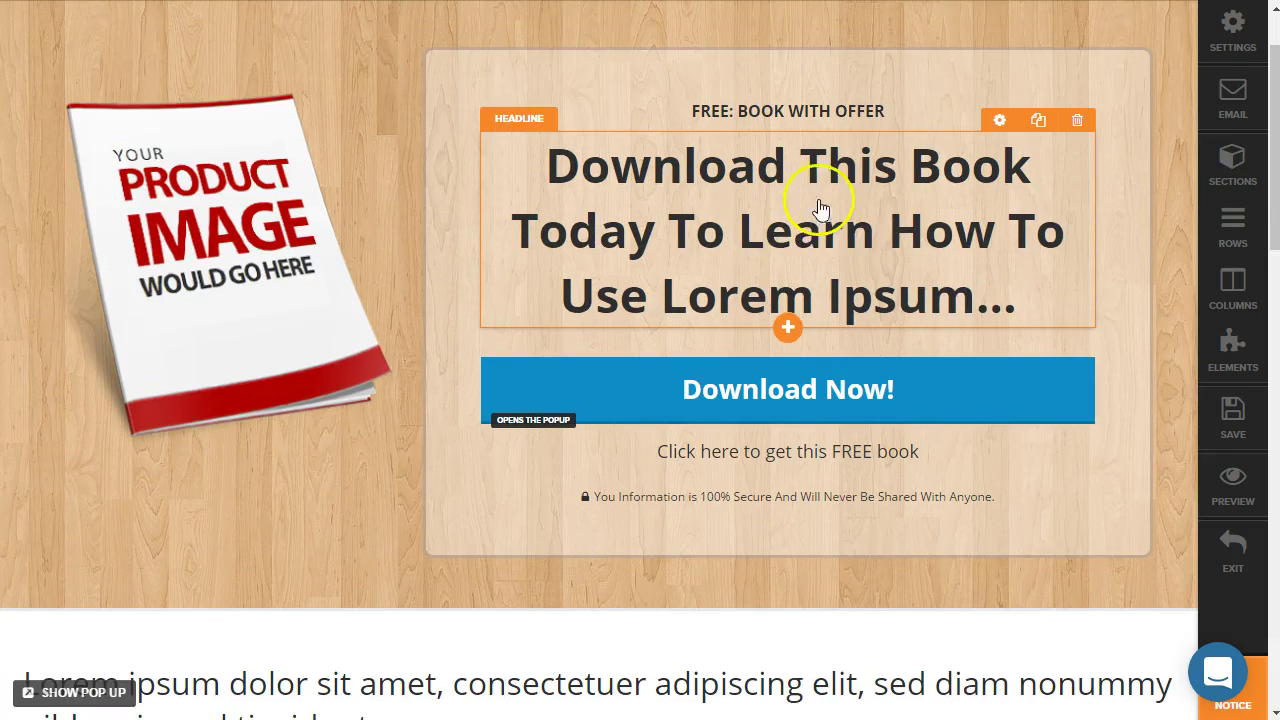
pyautogui.scroll(1, 575, 290)
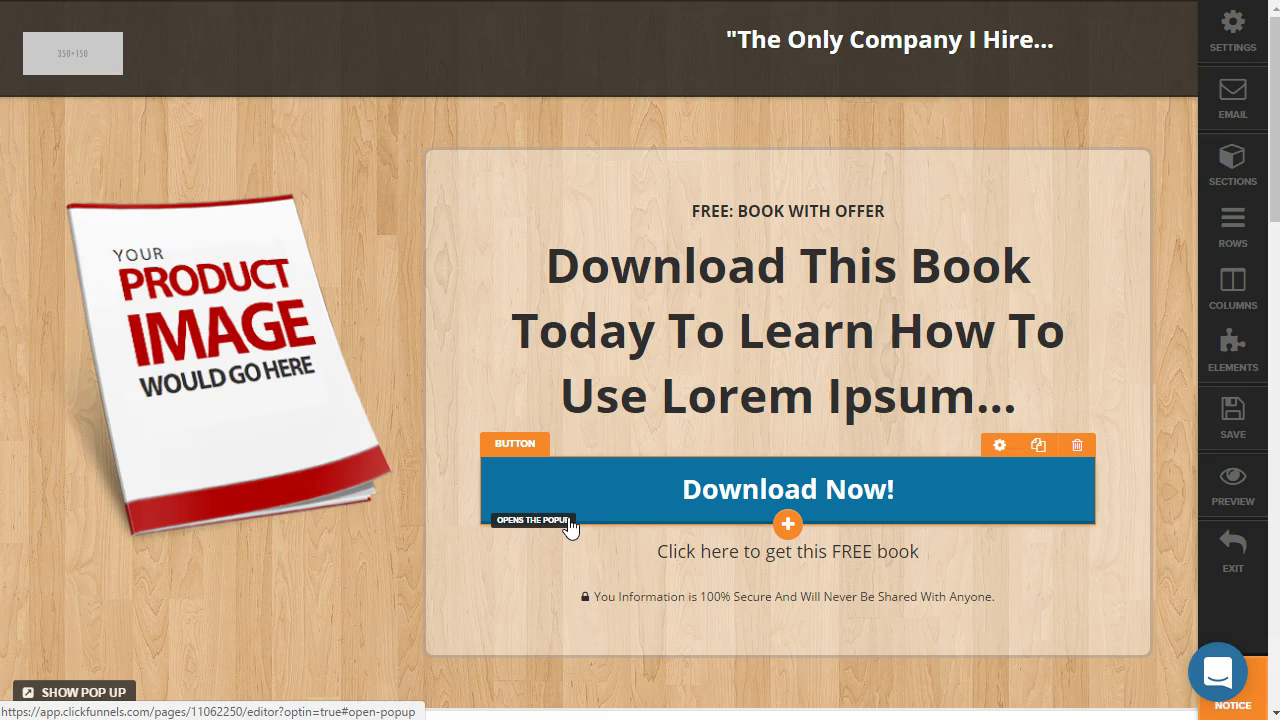
pyautogui.scroll(-8, 629, 409)
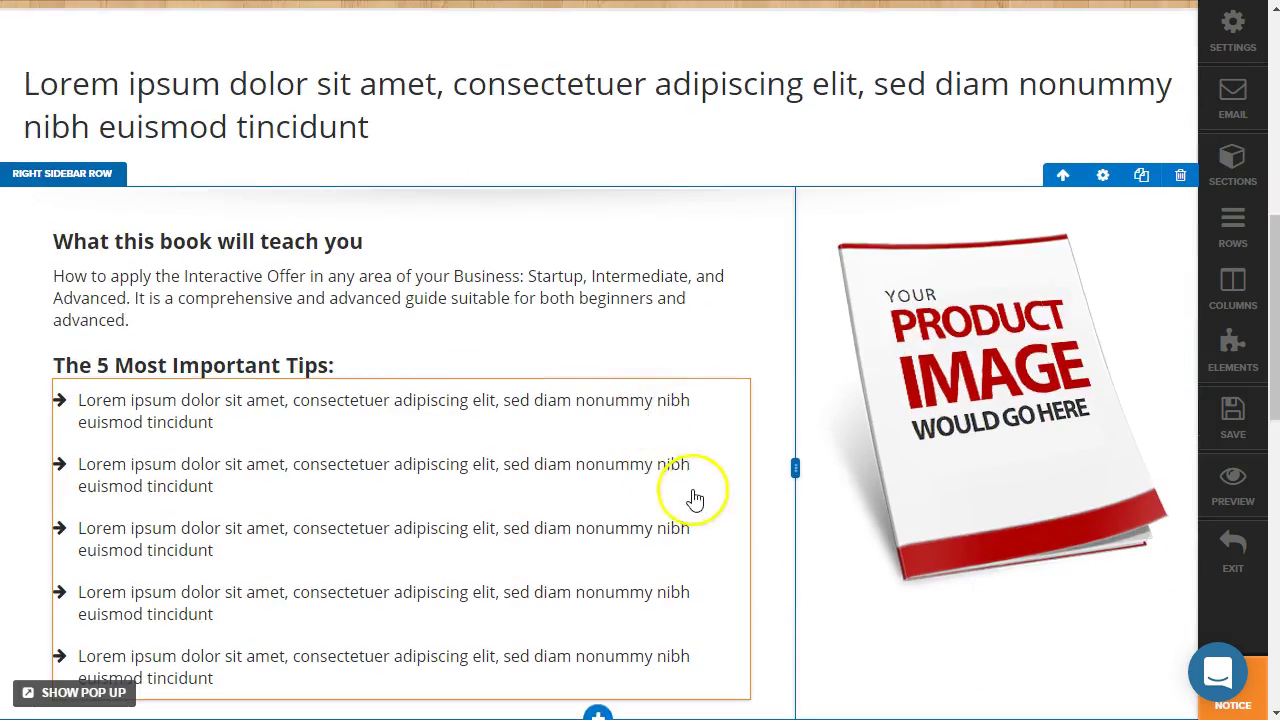
pyautogui.scroll(10, 700, 533)
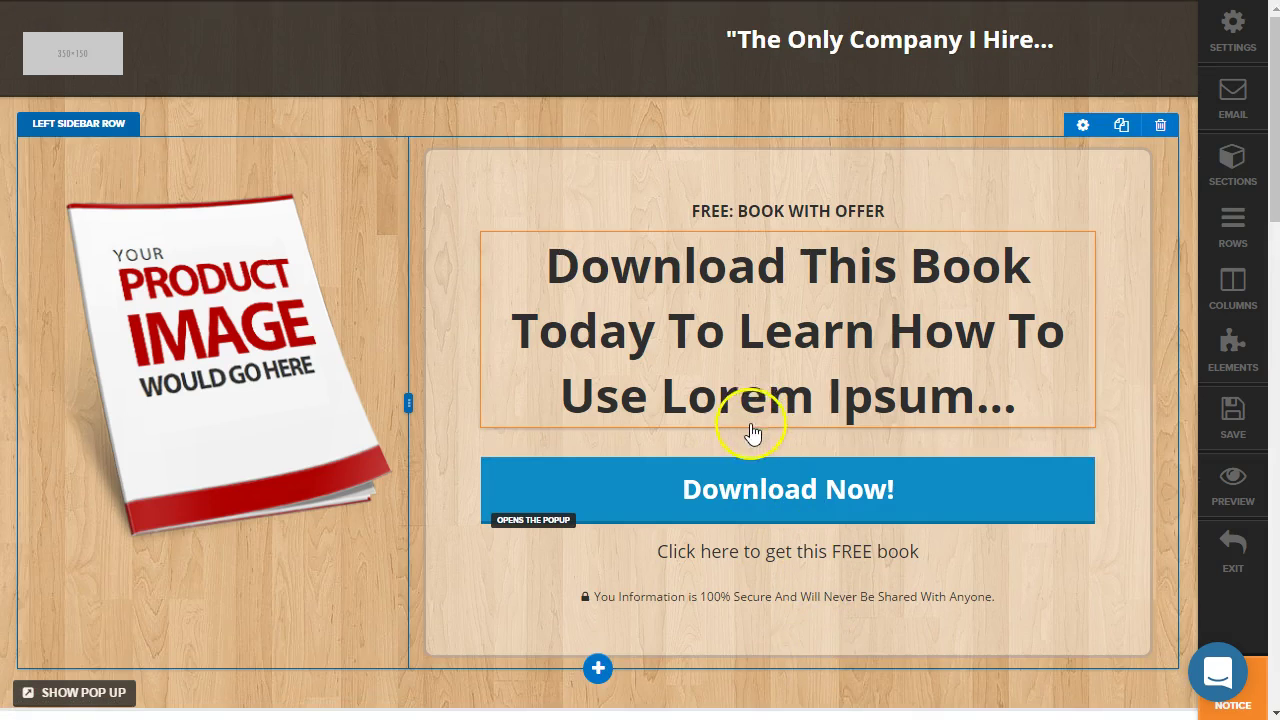
pyautogui.click(712, 489)
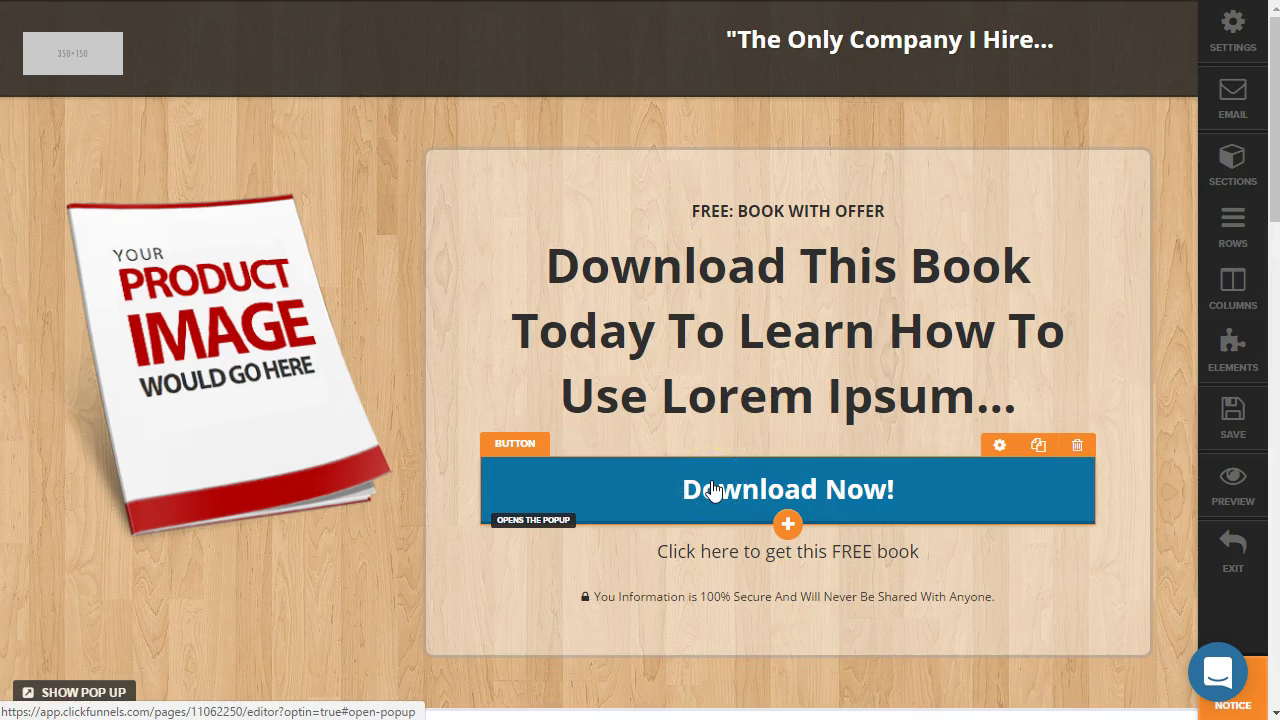
pyautogui.click(677, 386)
pyautogui.click(722, 396)
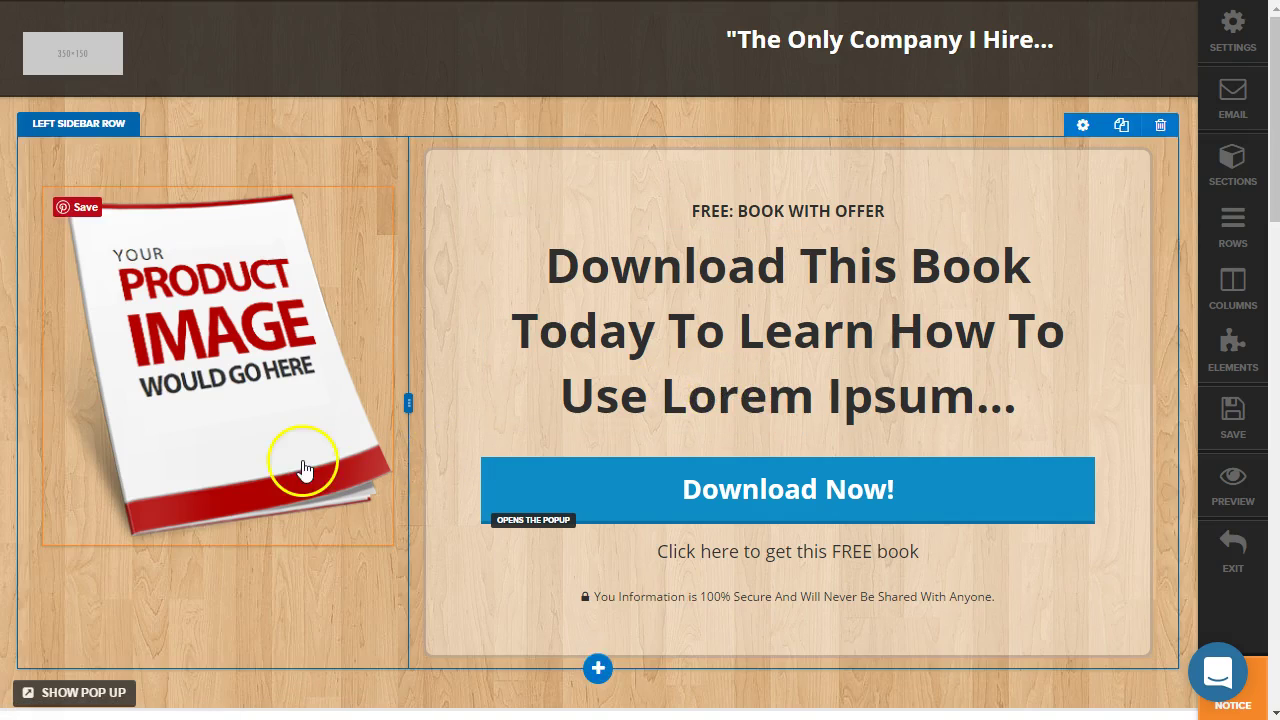
# Show the pop-up and inspect its sign up button's text, button action options and URL action
pyautogui.click(95, 694)
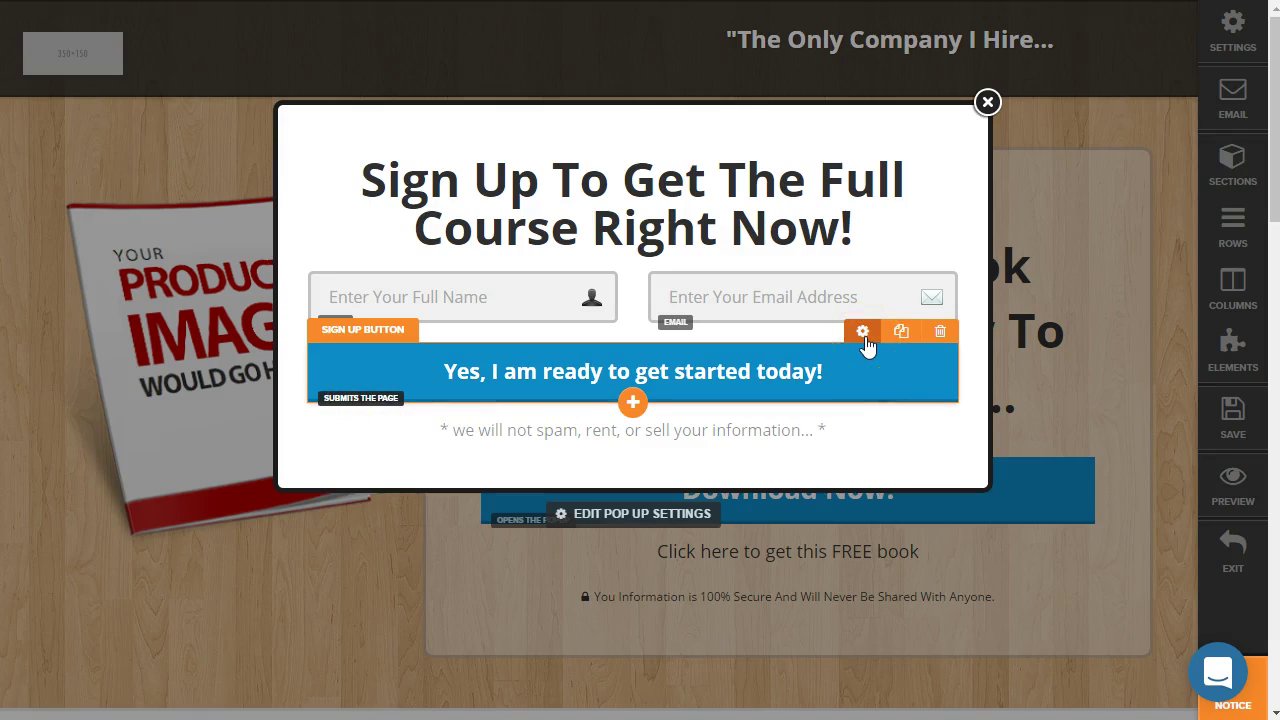
pyautogui.click(863, 331)
pyautogui.click(997, 314)
pyautogui.click(996, 364)
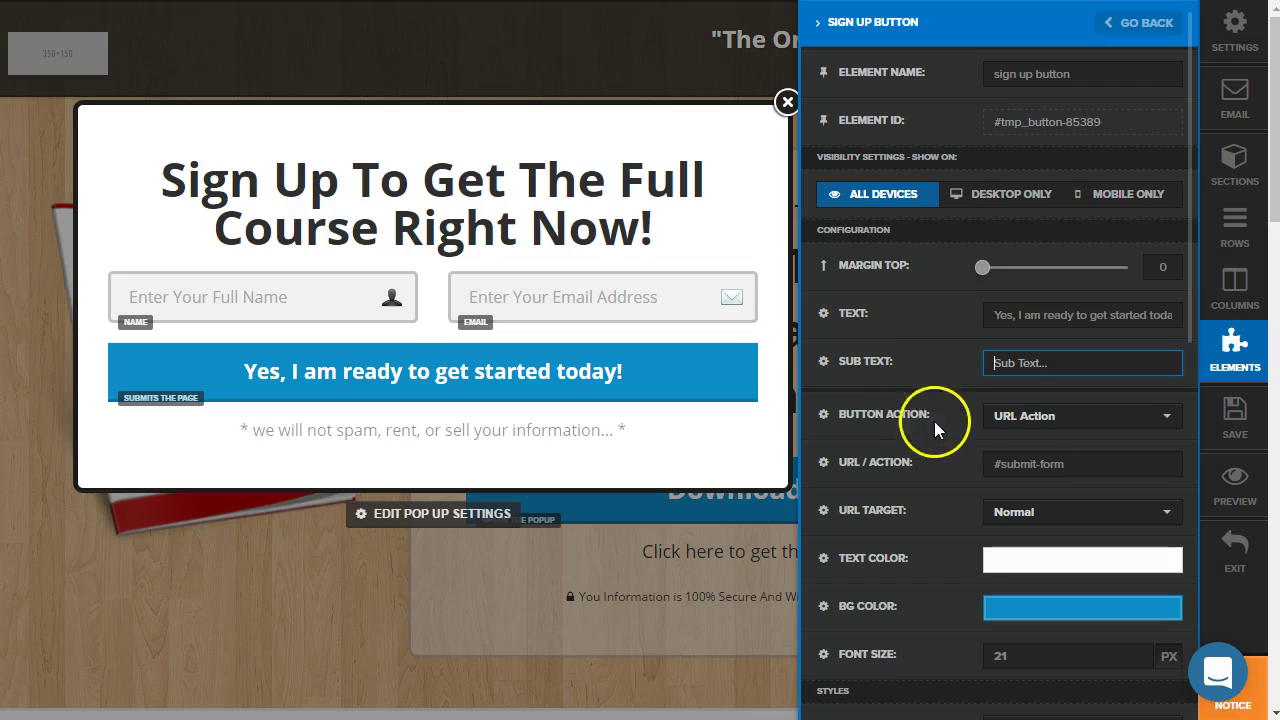
pyautogui.click(1032, 416)
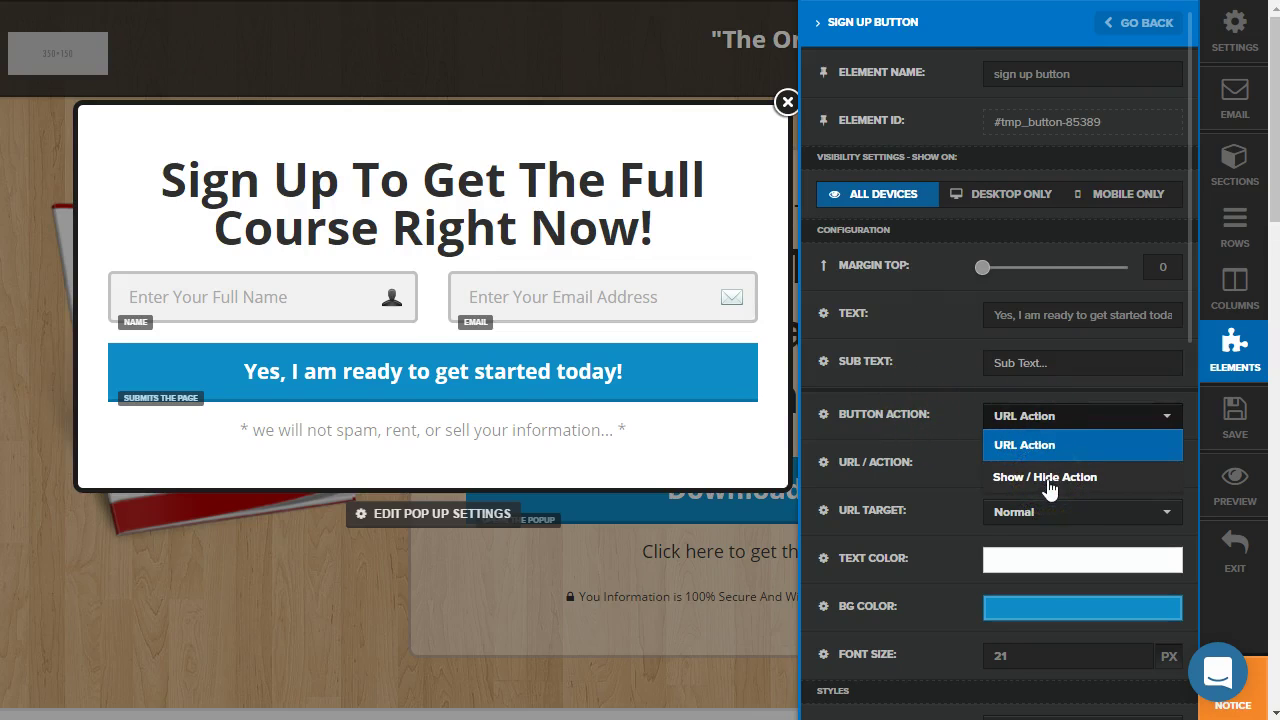
pyautogui.click(1043, 455)
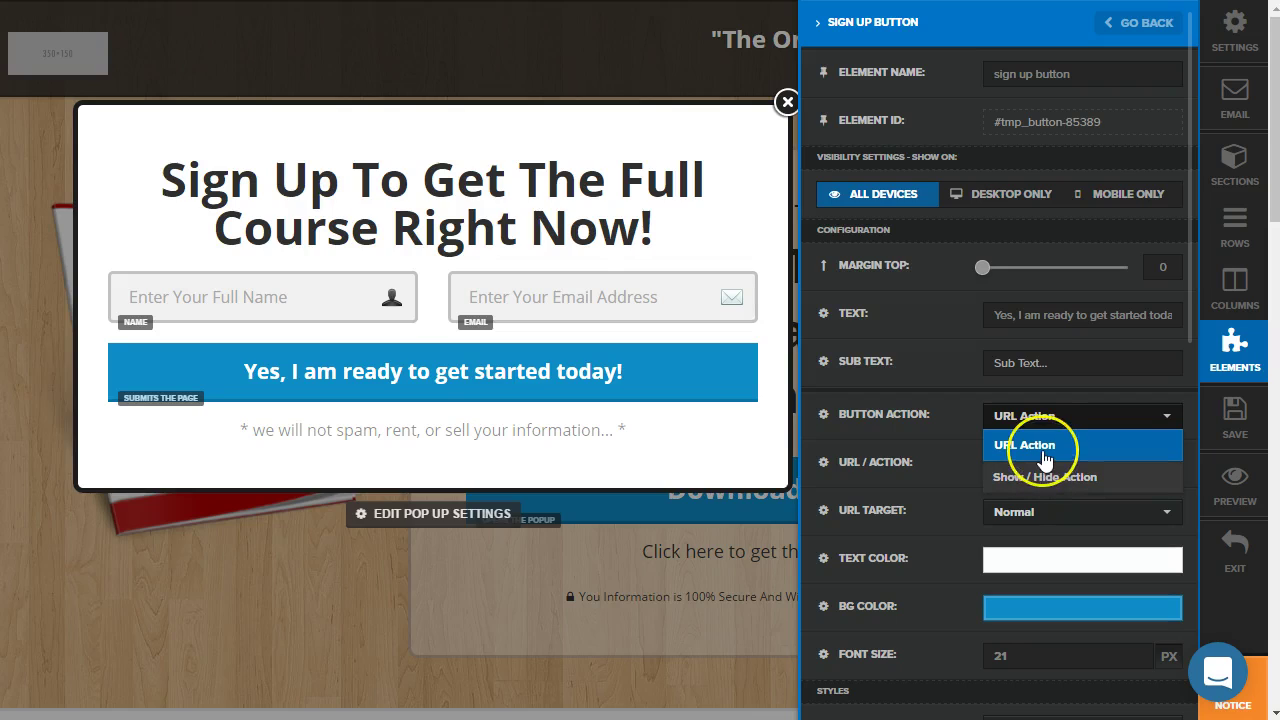
pyautogui.click(1040, 467)
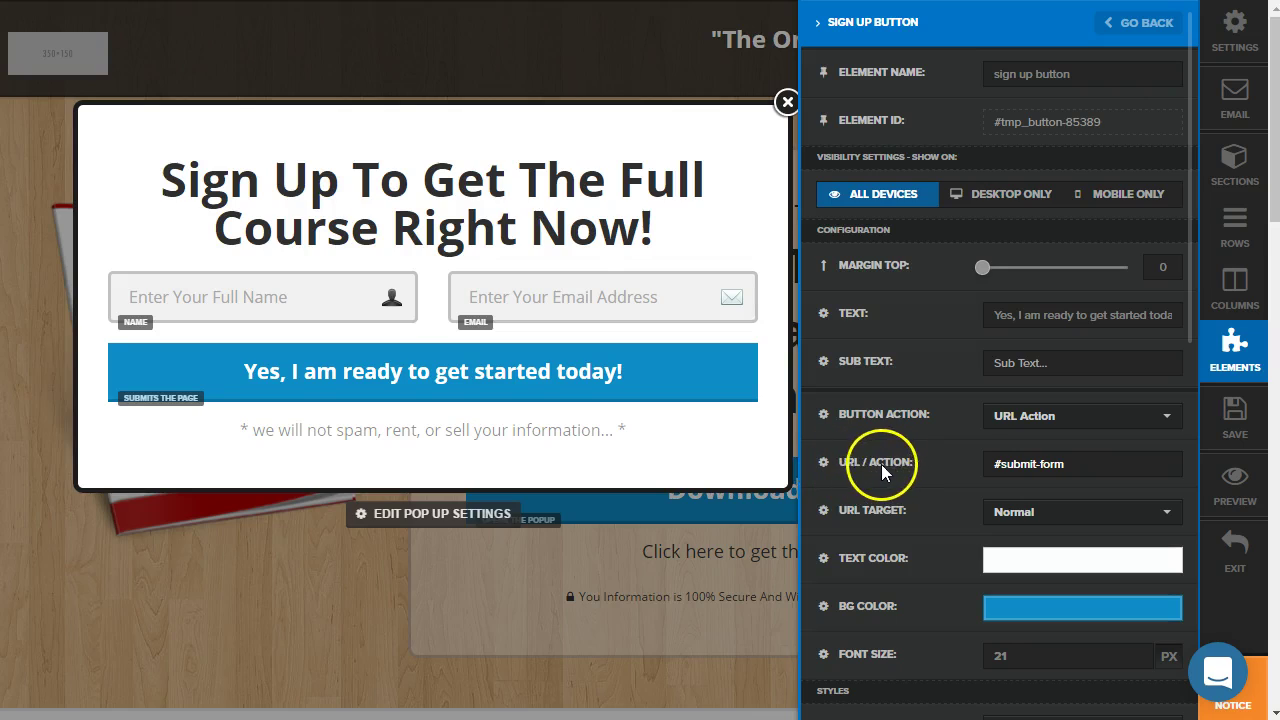
pyautogui.moveTo(994, 465); pyautogui.dragTo(1050, 463)
pyautogui.click(968, 474)
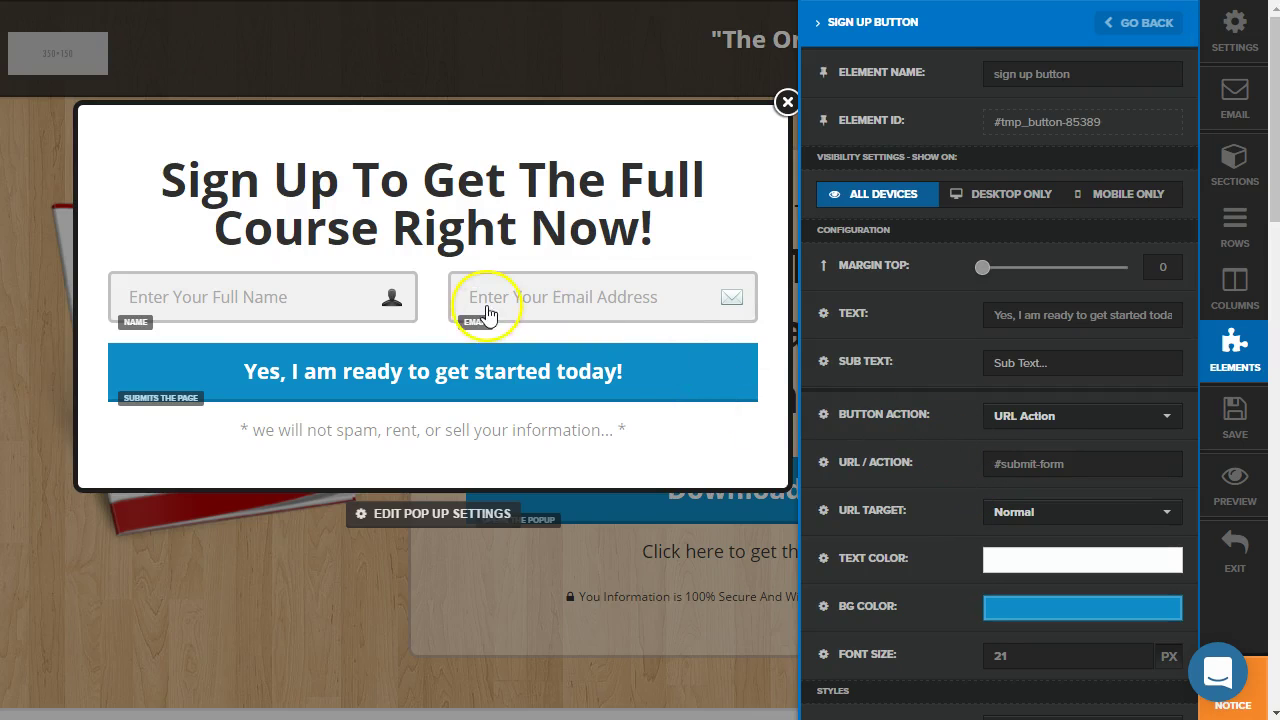
pyautogui.click(663, 240)
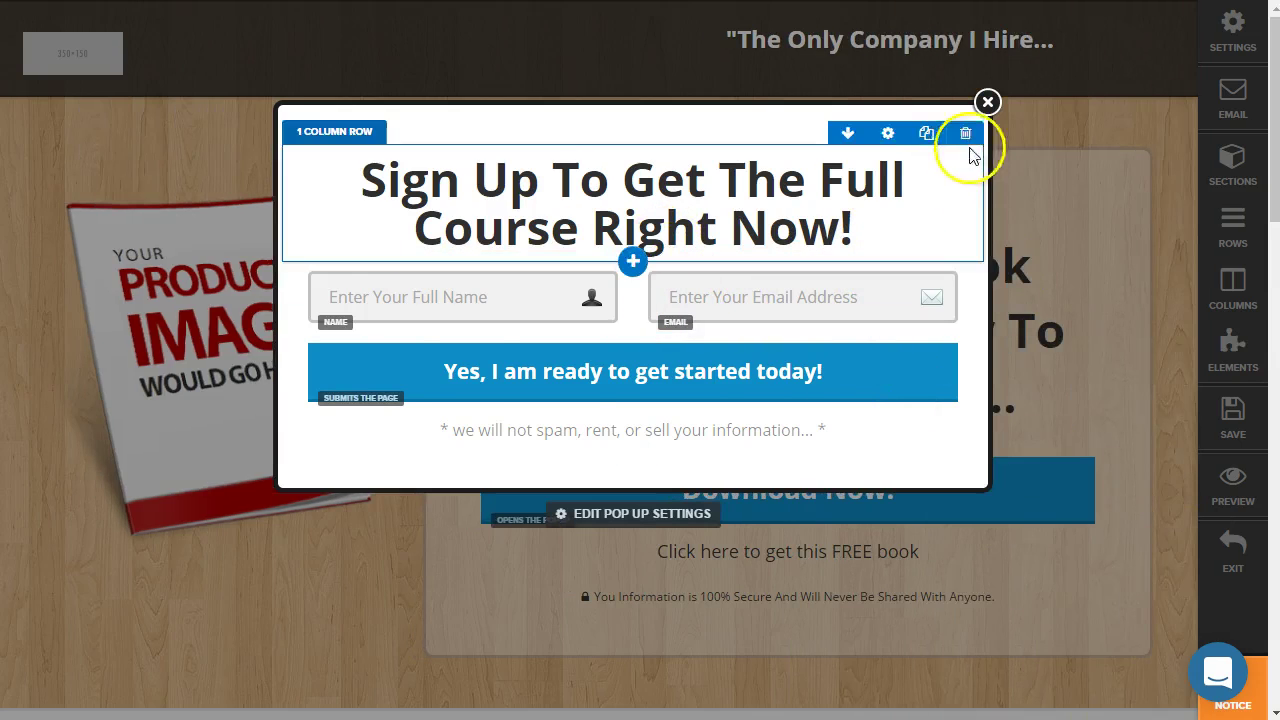
# Close the pop-up, then save the landing page and exit to the funnel's steps
pyautogui.click(987, 102)
pyautogui.click(1232, 410)
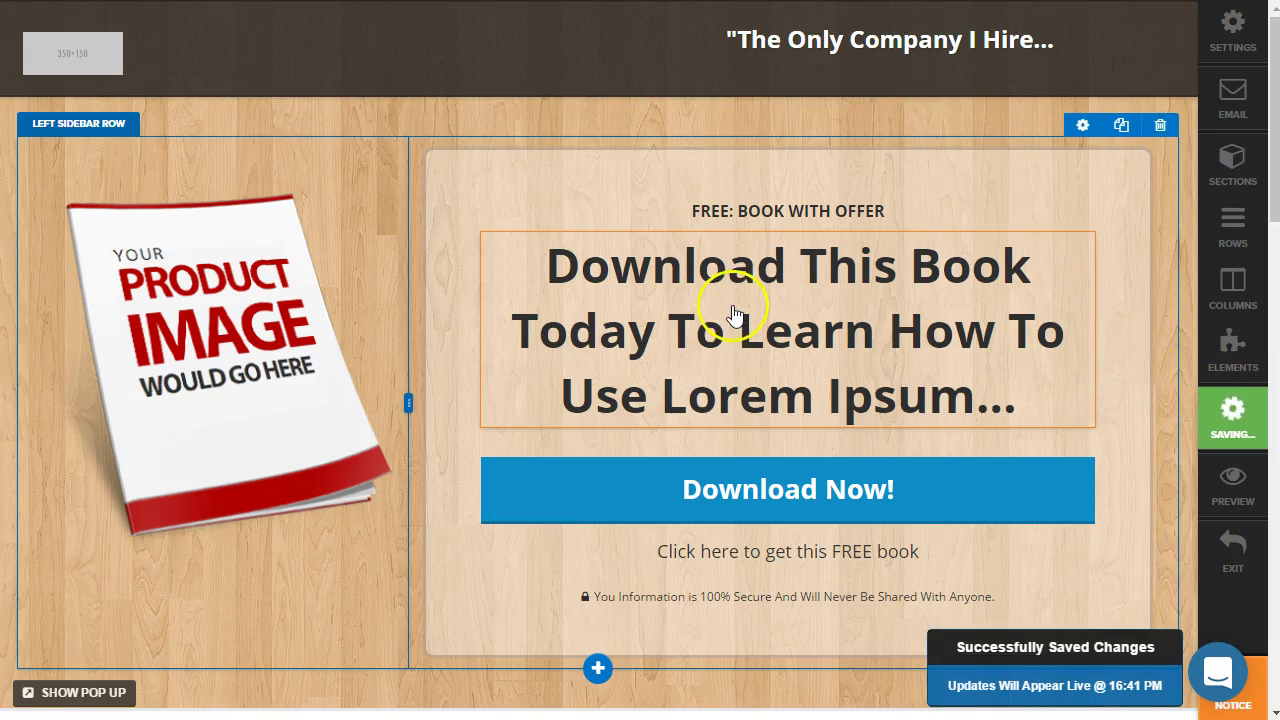
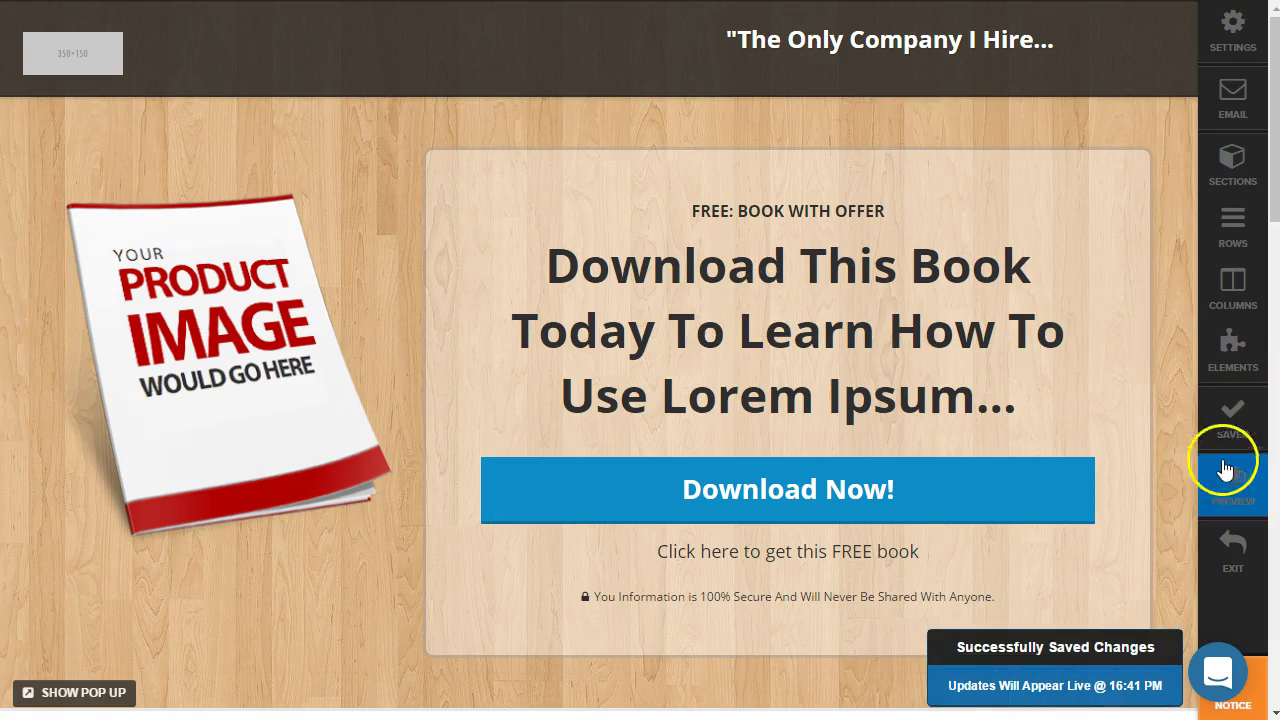
pyautogui.click(1240, 540)
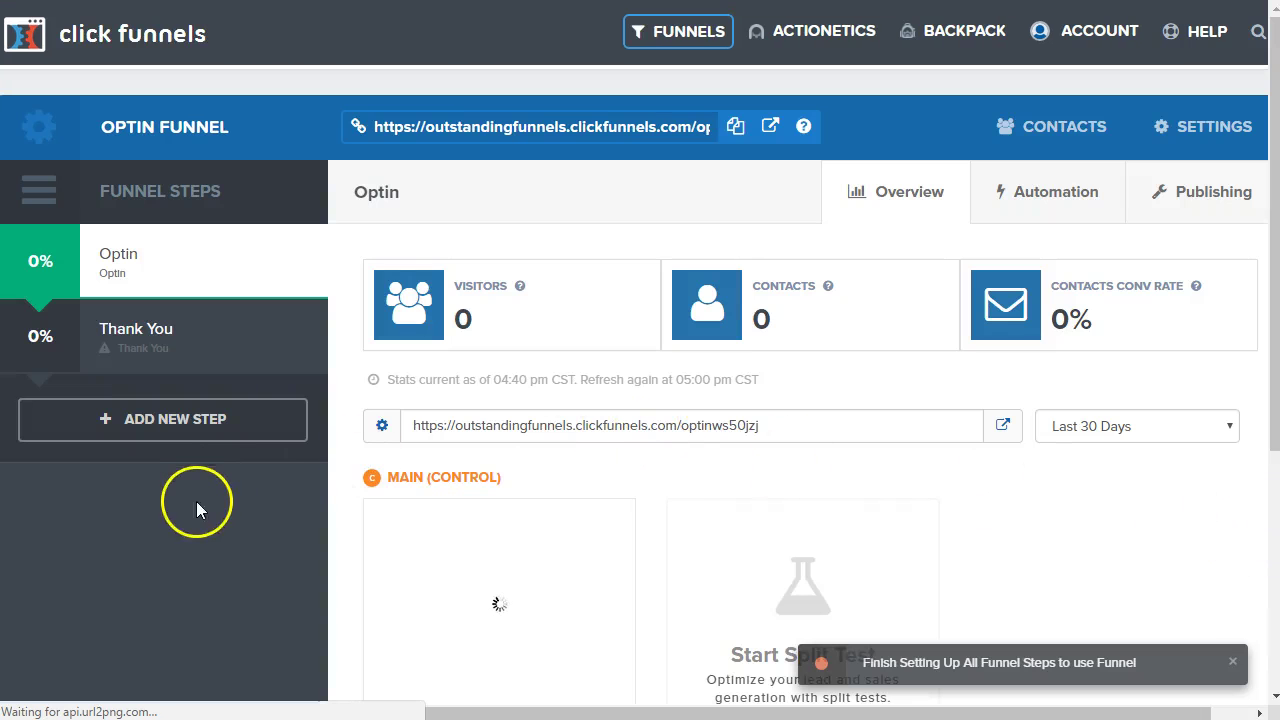
# Open the Thank You funnel step and sort its templates by top converting
pyautogui.scroll(-4, 208, 537)
pyautogui.scroll(2, 208, 538)
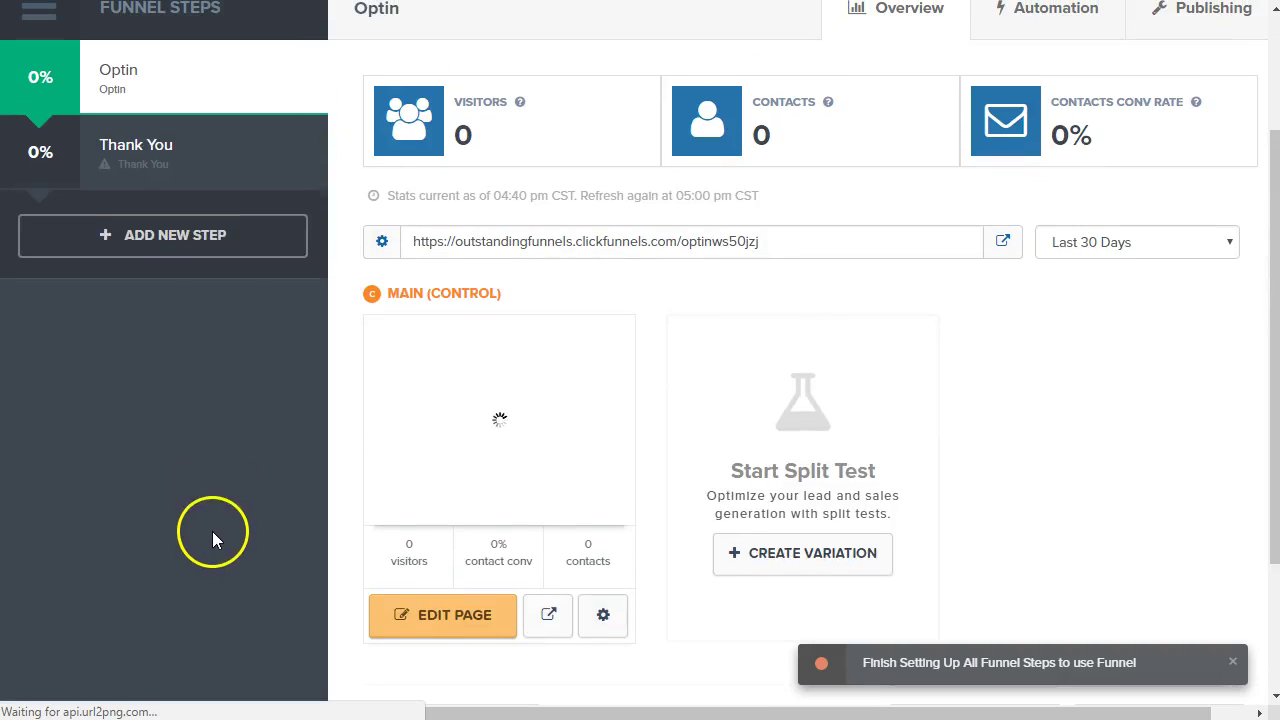
pyautogui.click(147, 187)
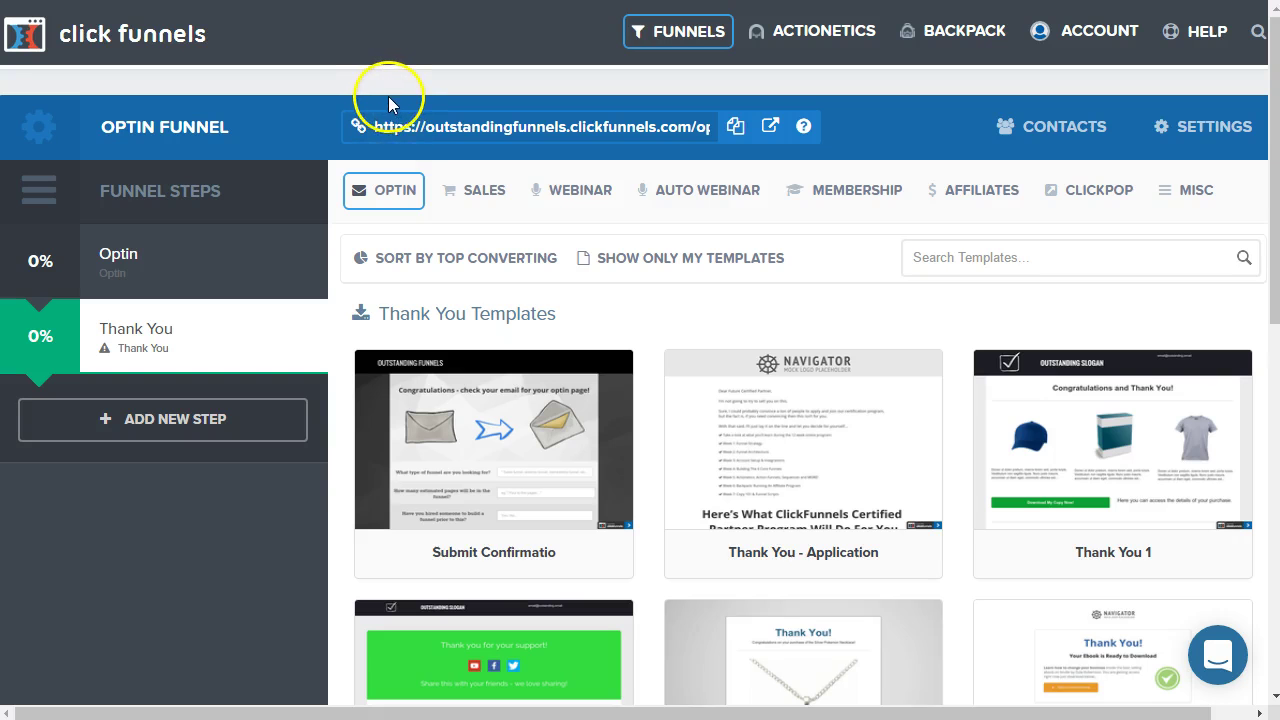
pyautogui.click(398, 258)
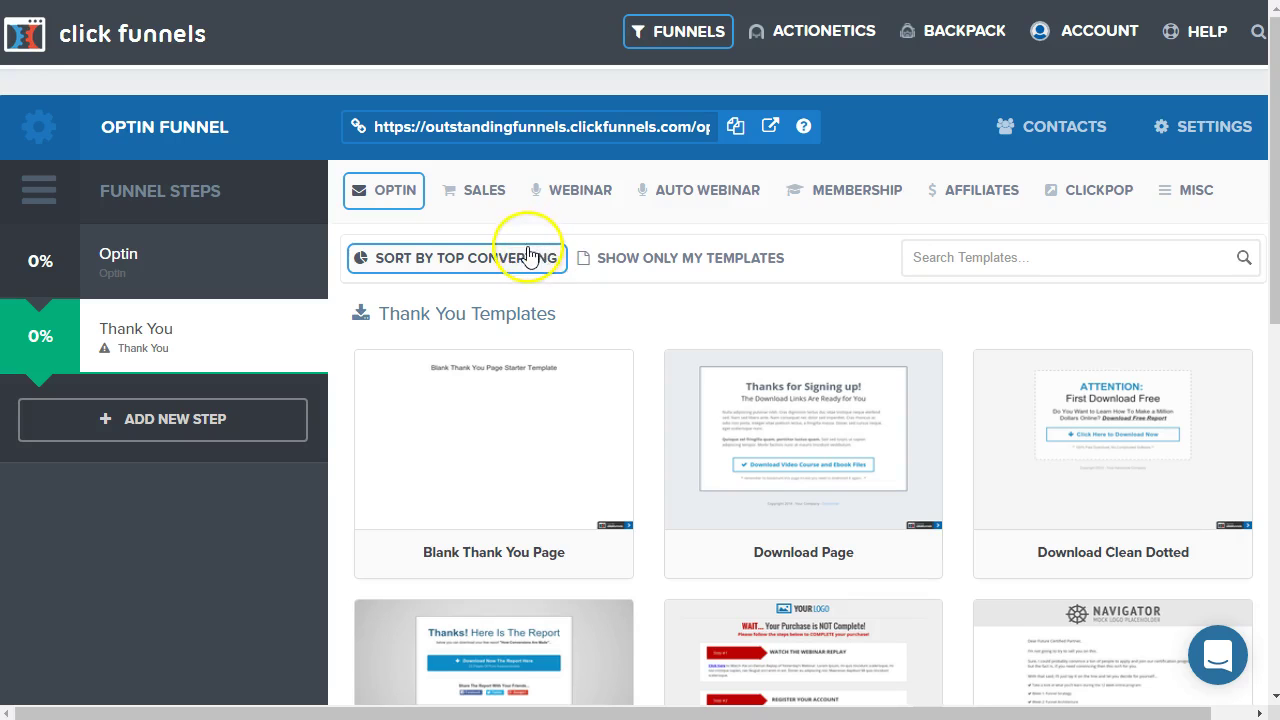
# Browse the Thank You templates and select the Download Page template for this step
pyautogui.scroll(-1, 529, 280)
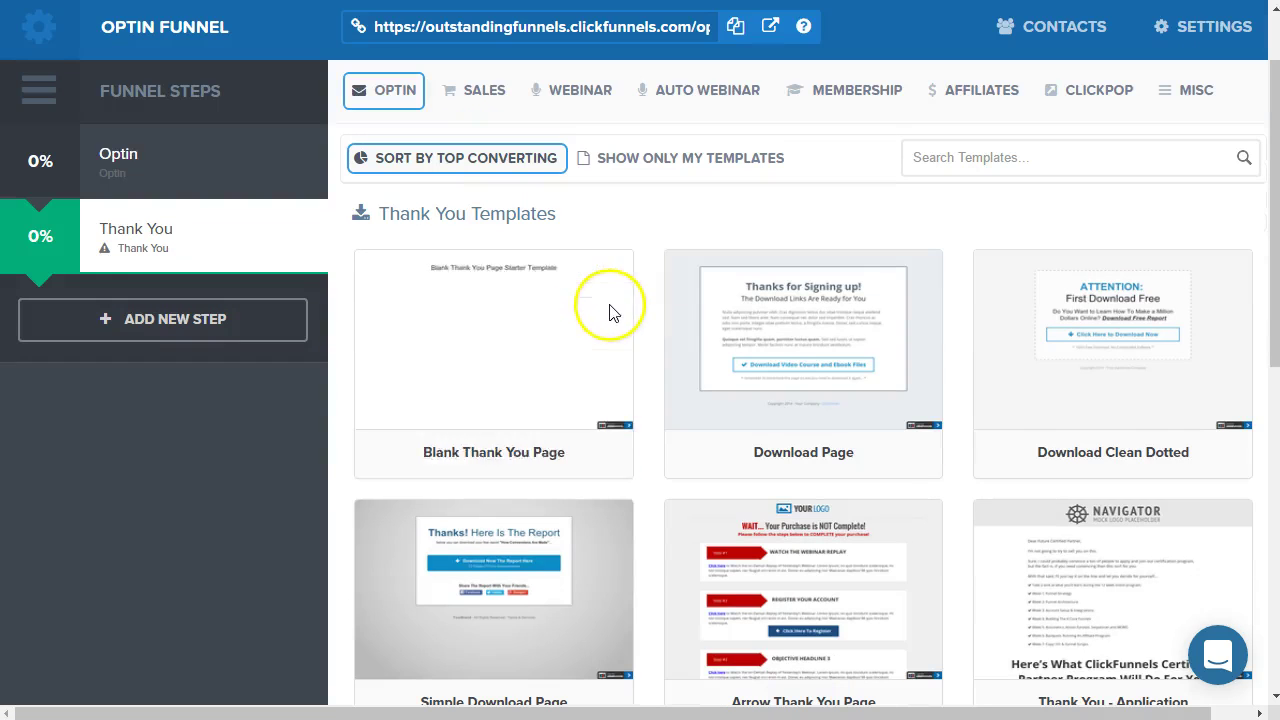
pyautogui.scroll(1, 590, 240)
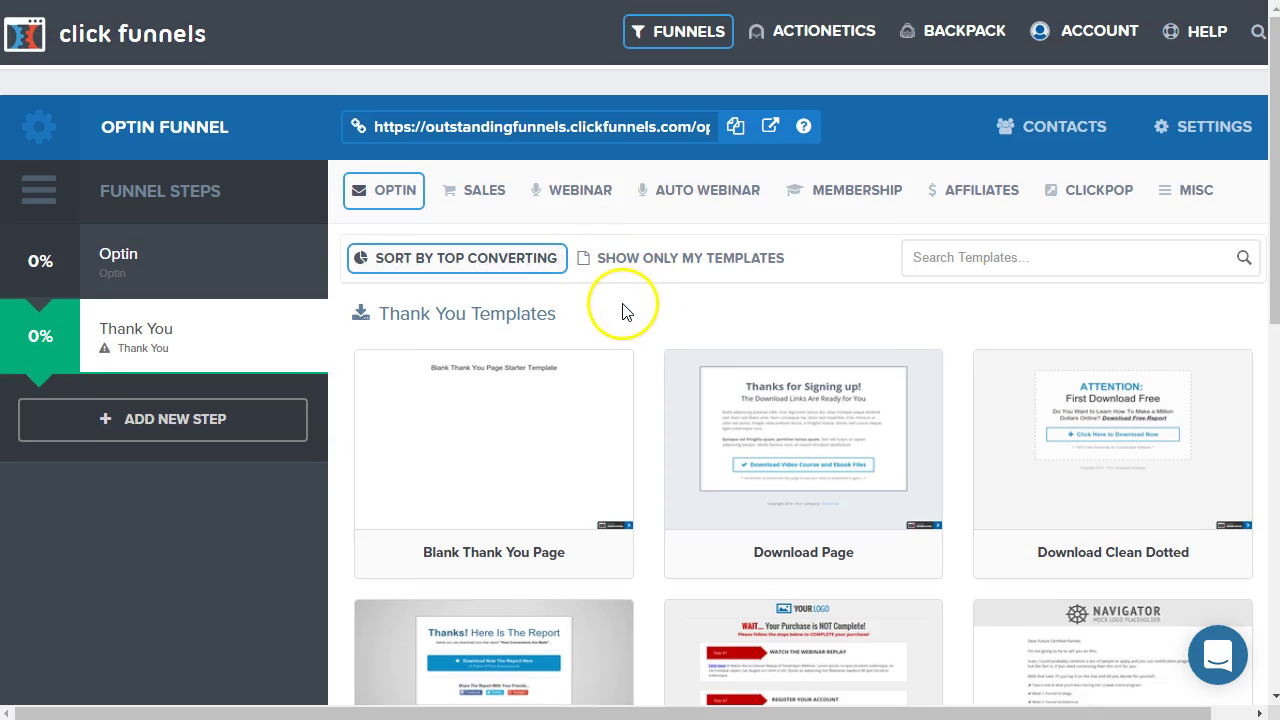
pyautogui.moveTo(818, 425)
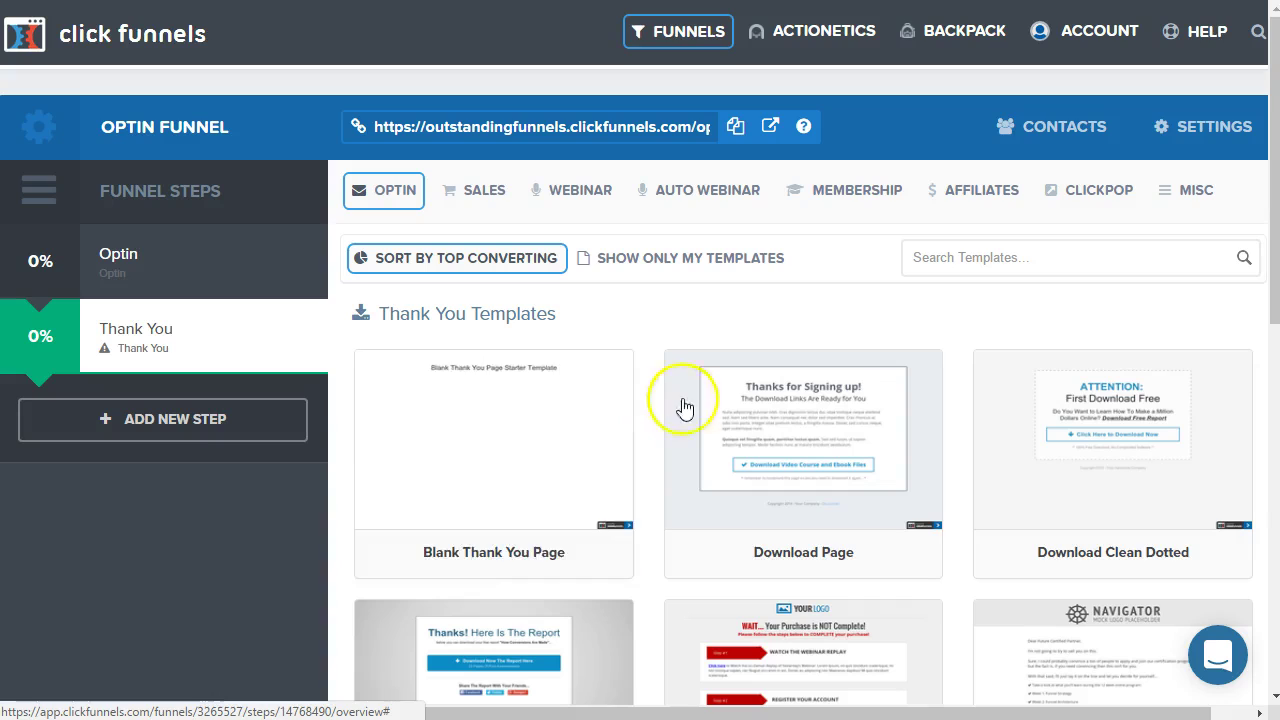
pyautogui.scroll(-4, 690, 405)
pyautogui.scroll(4, 805, 402)
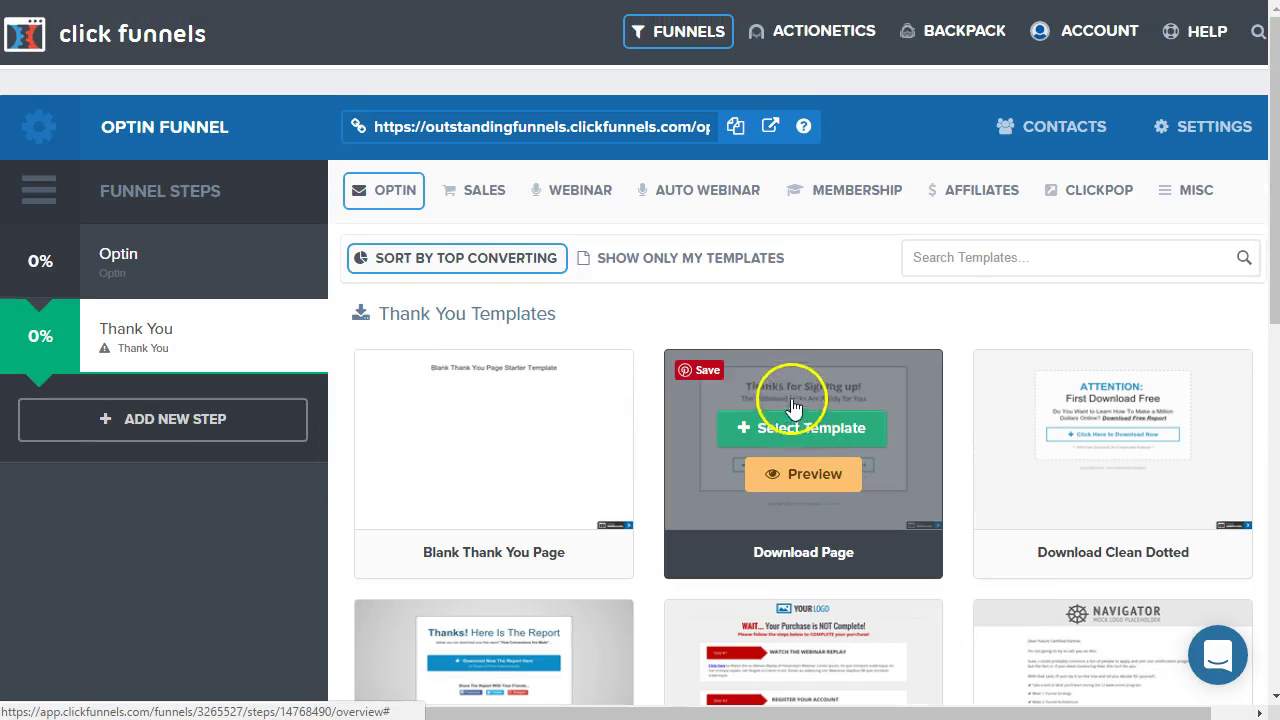
pyautogui.click(826, 428)
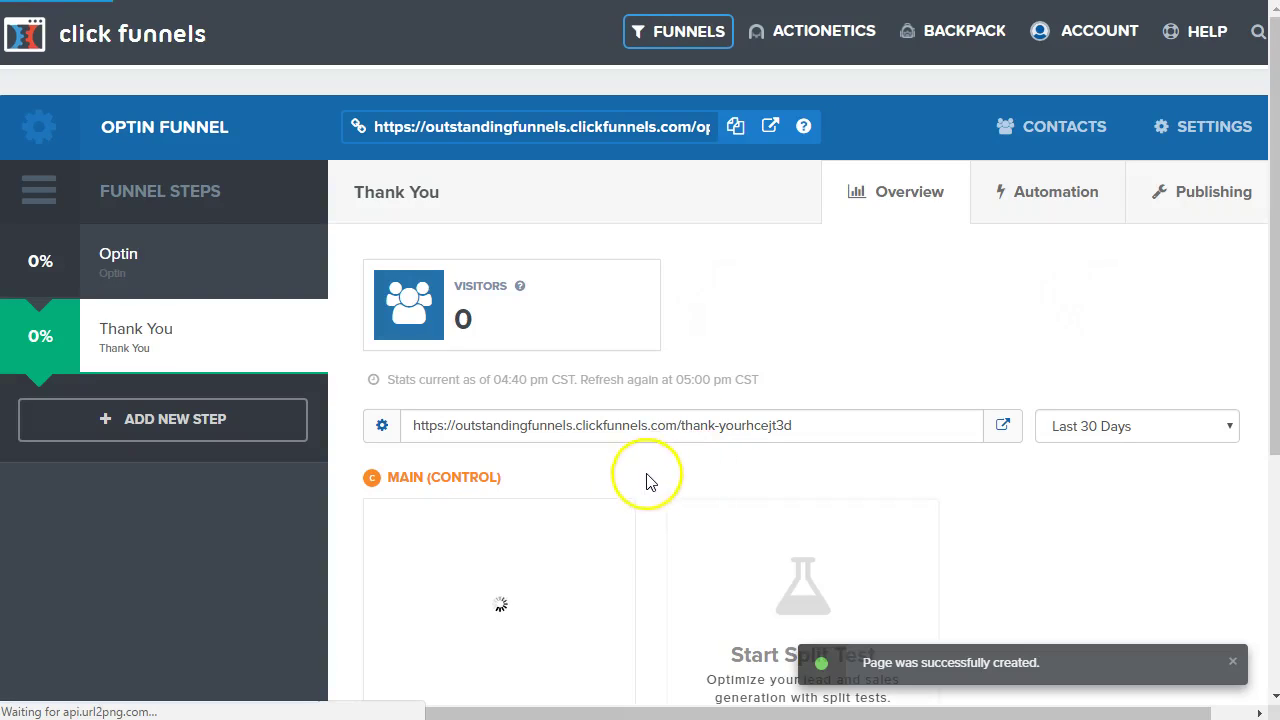
# Open the new Thank You page in the page editor, save it and return to the funnel
pyautogui.scroll(-2, 737, 477)
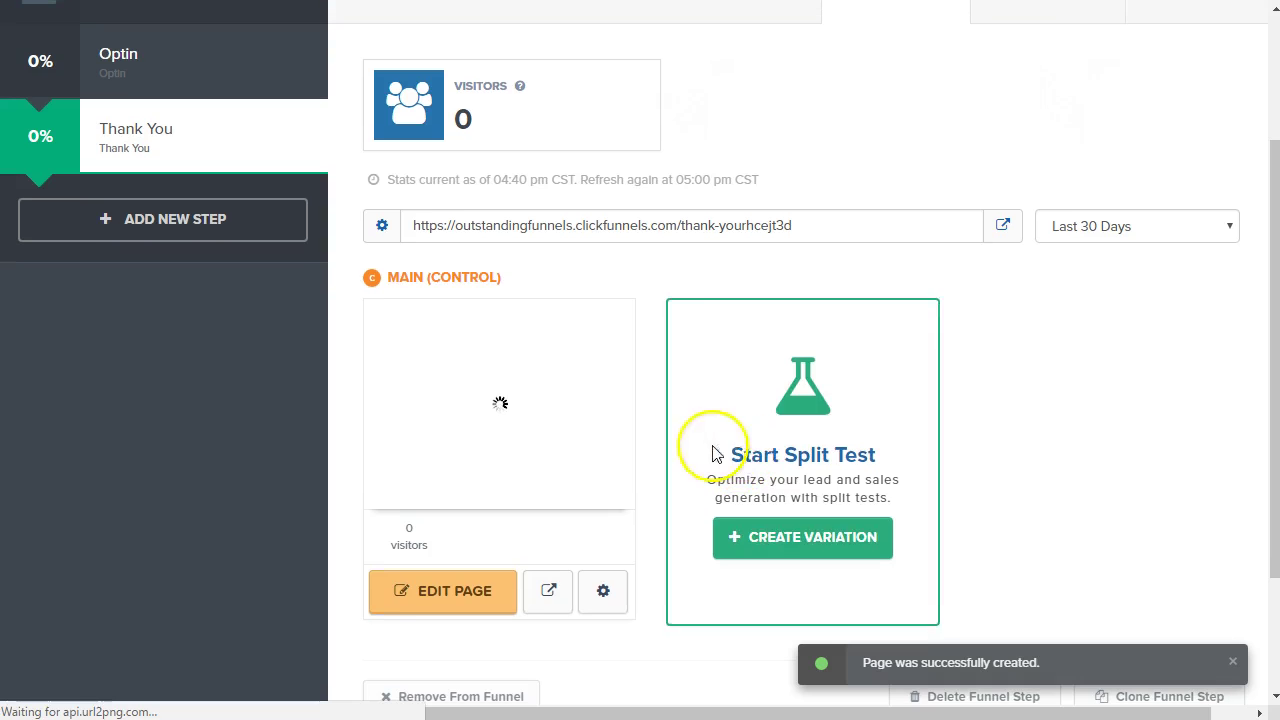
pyautogui.click(470, 591)
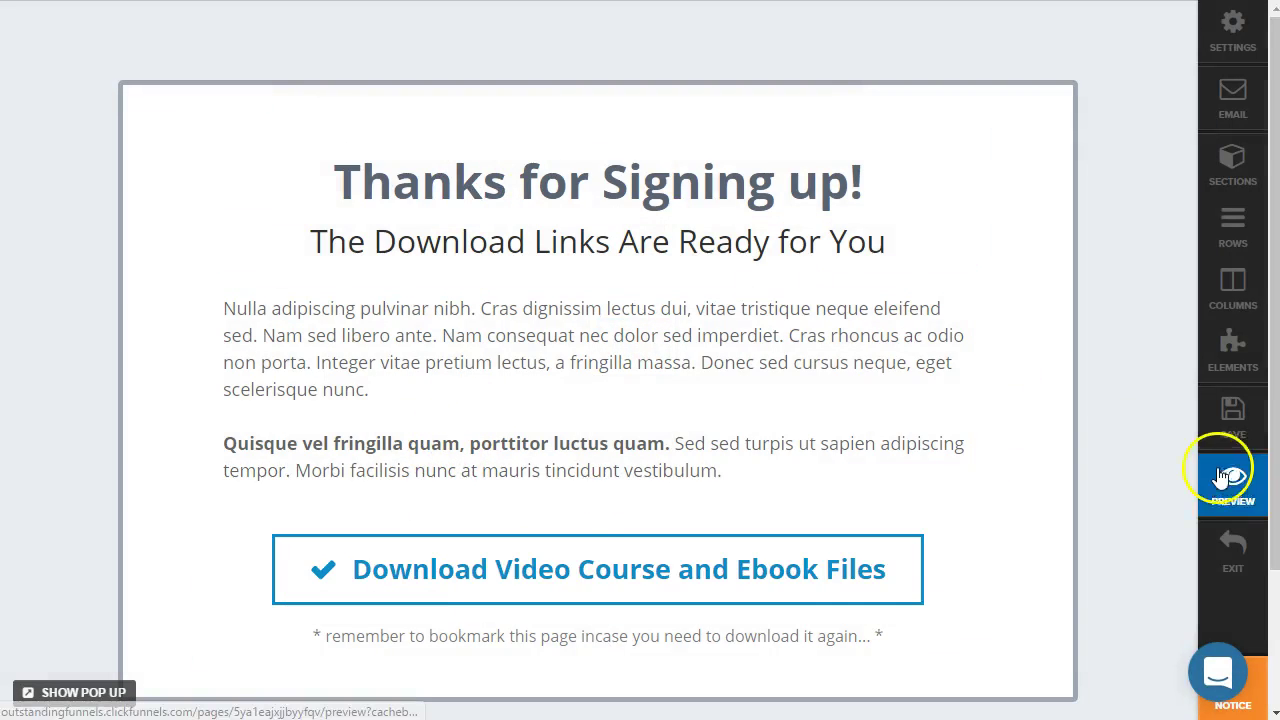
pyautogui.click(1232, 413)
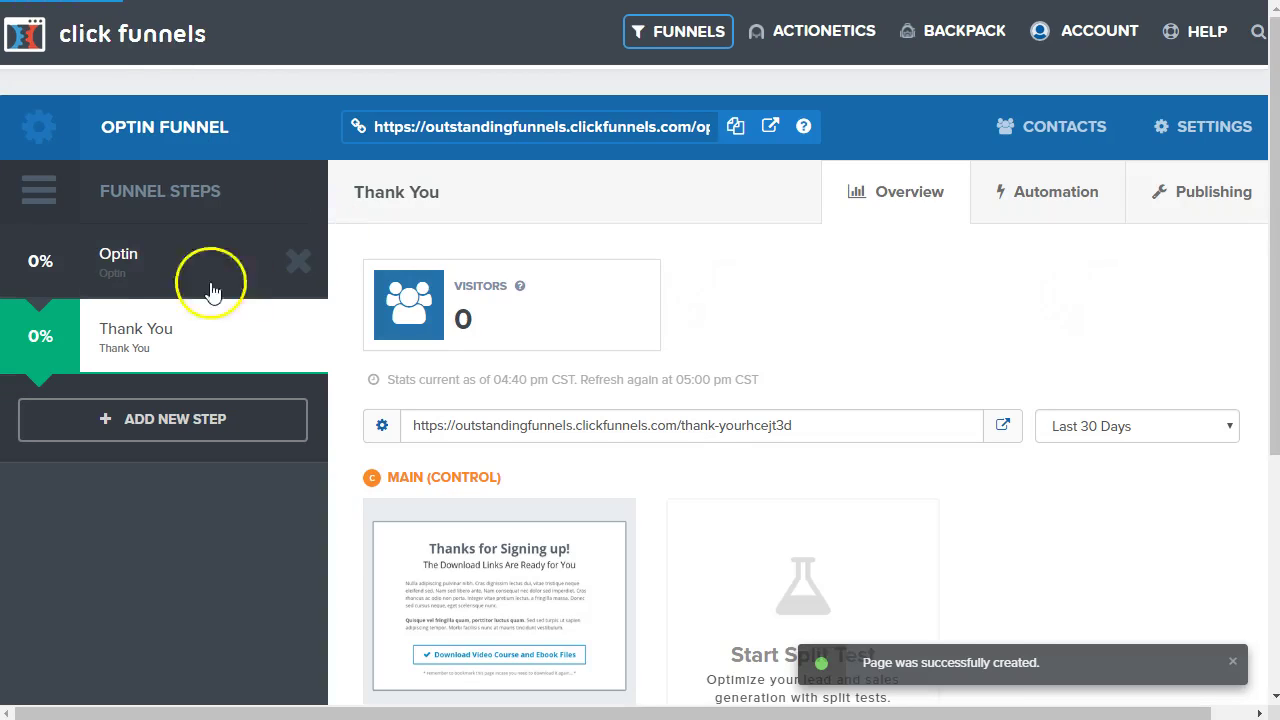
# Open the Optin step's overview and examine its page URL and visitor statistics
pyautogui.click(170, 268)
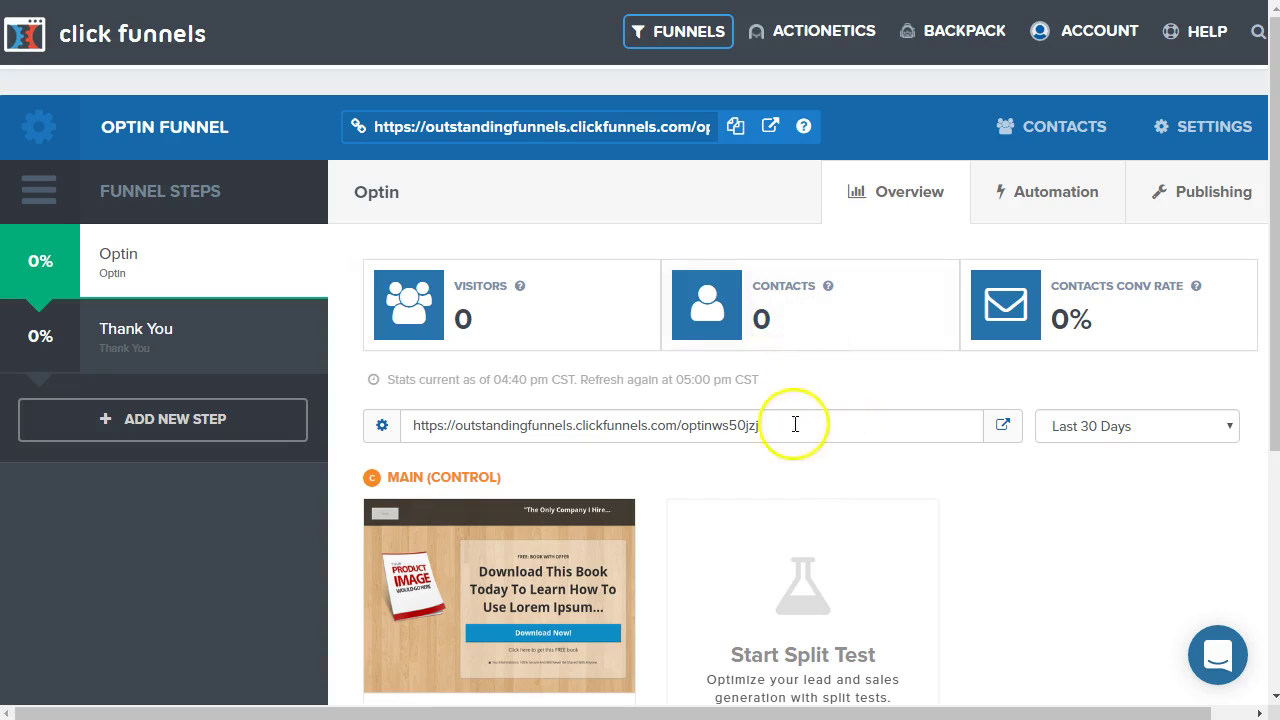
pyautogui.moveTo(791, 424); pyautogui.dragTo(394, 434)
pyautogui.click(567, 248)
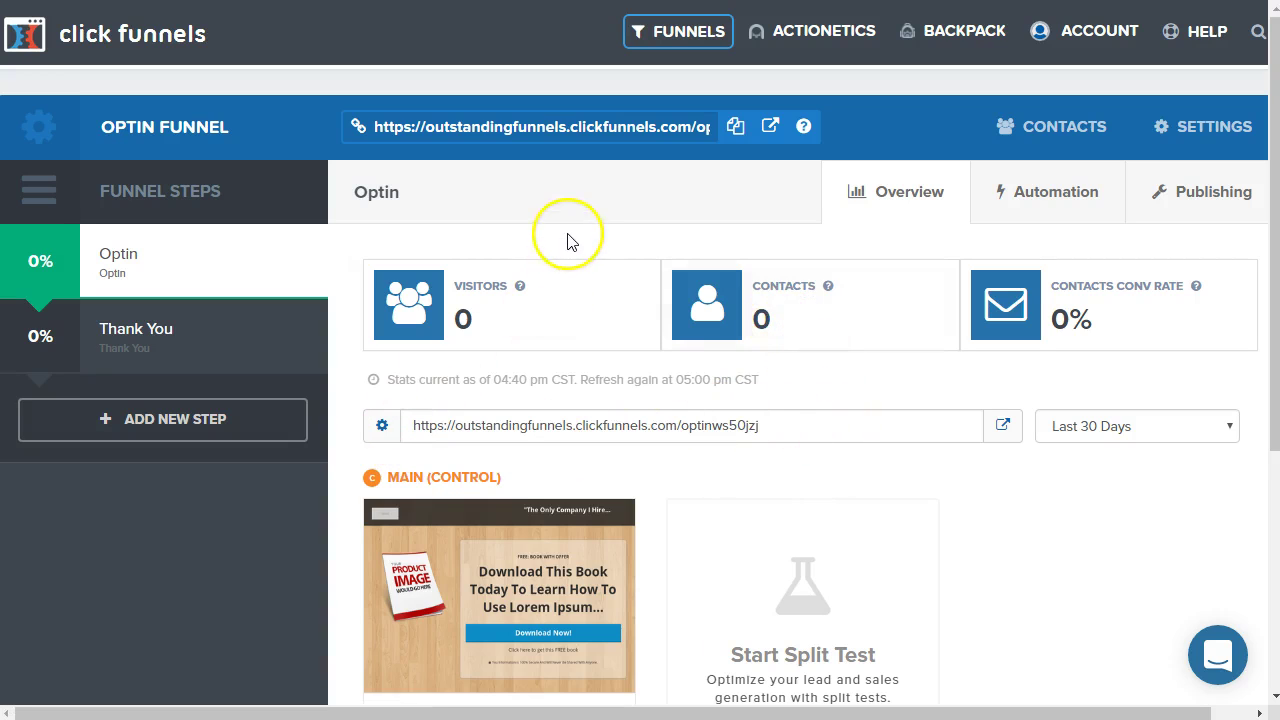
pyautogui.scroll(-1, 546, 192)
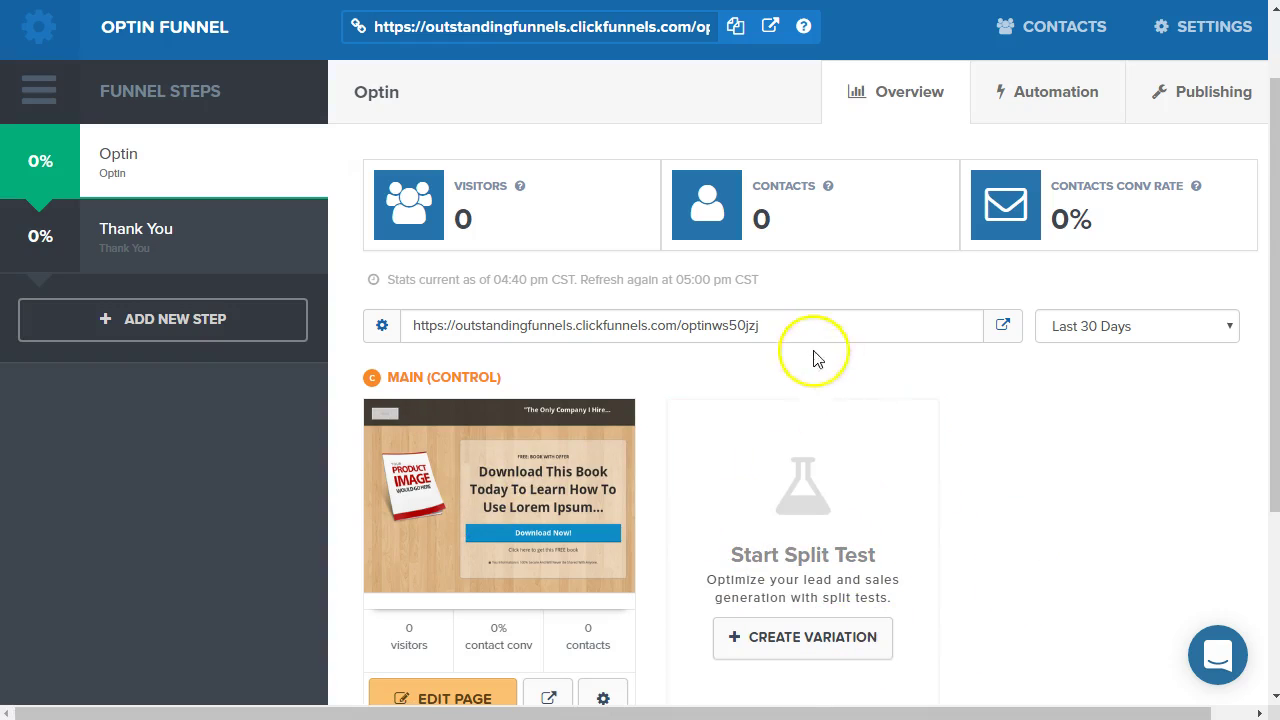
pyautogui.moveTo(790, 326); pyautogui.dragTo(386, 177)
pyautogui.click(380, 40)
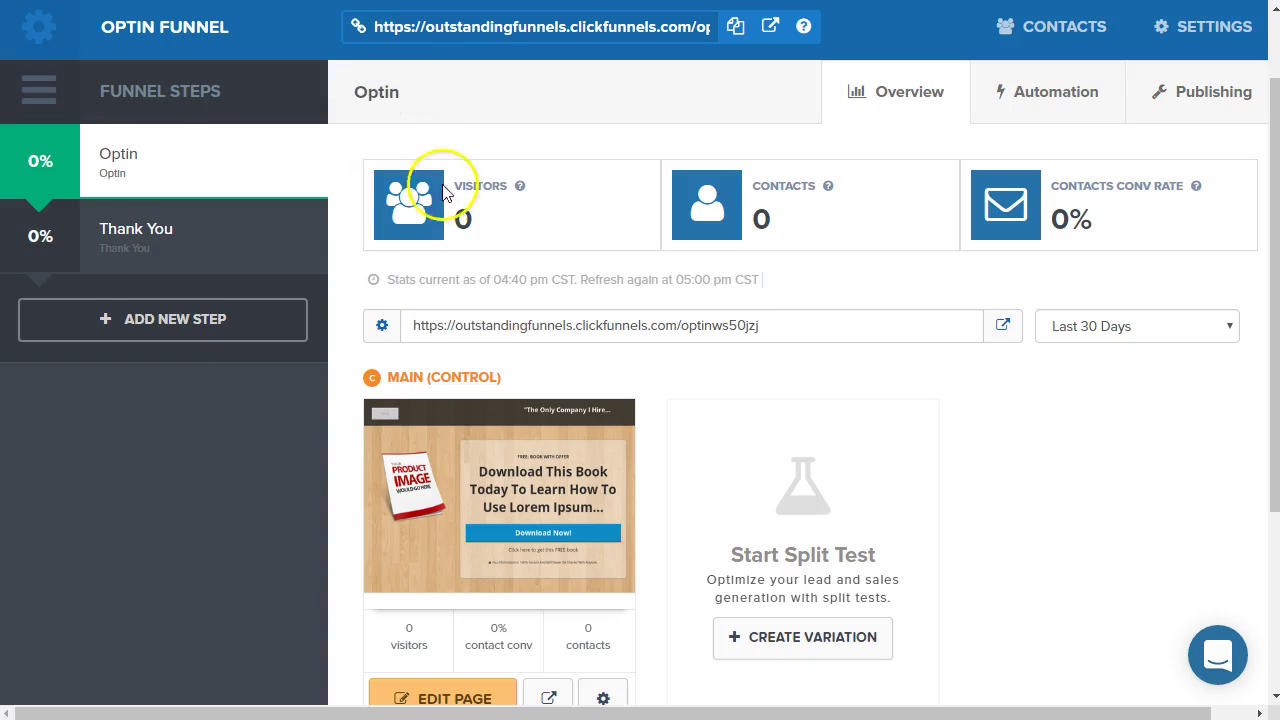
pyautogui.scroll(1, 478, 318)
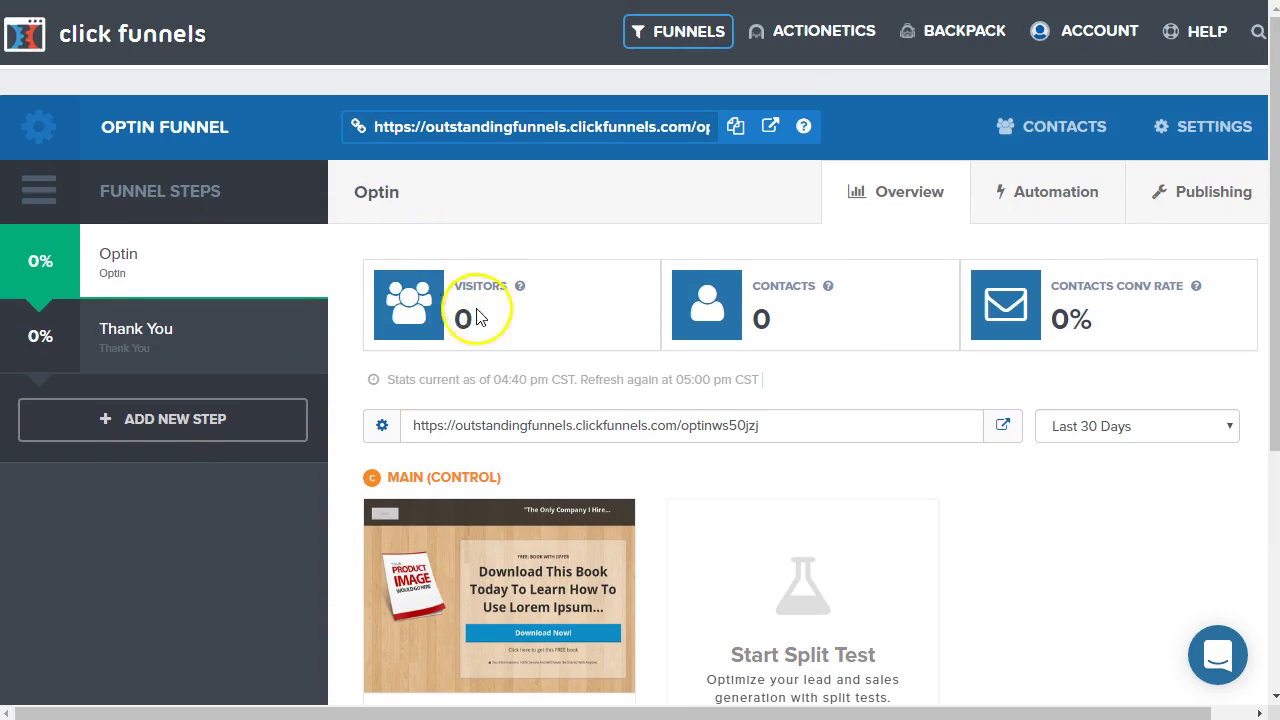
# Visit the funnel's live URL and bring up the sign-up pop-up from the Download Now! button
pyautogui.click(770, 128)
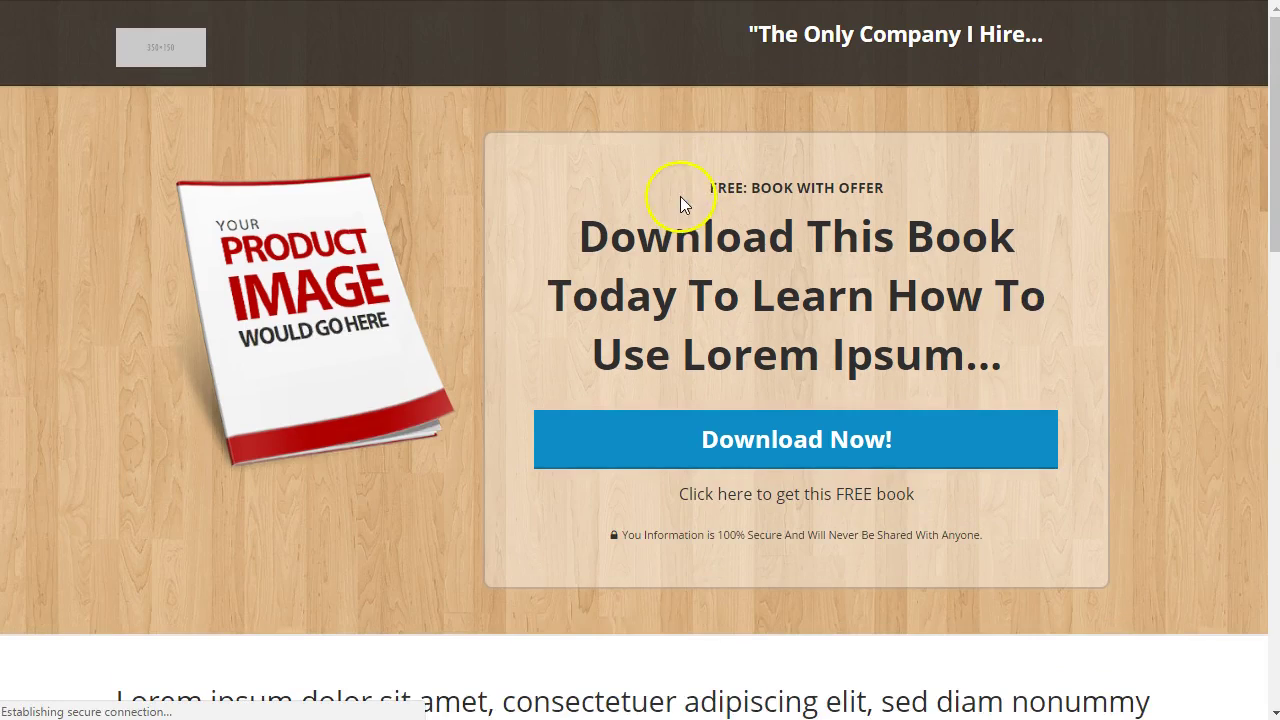
pyautogui.click(768, 443)
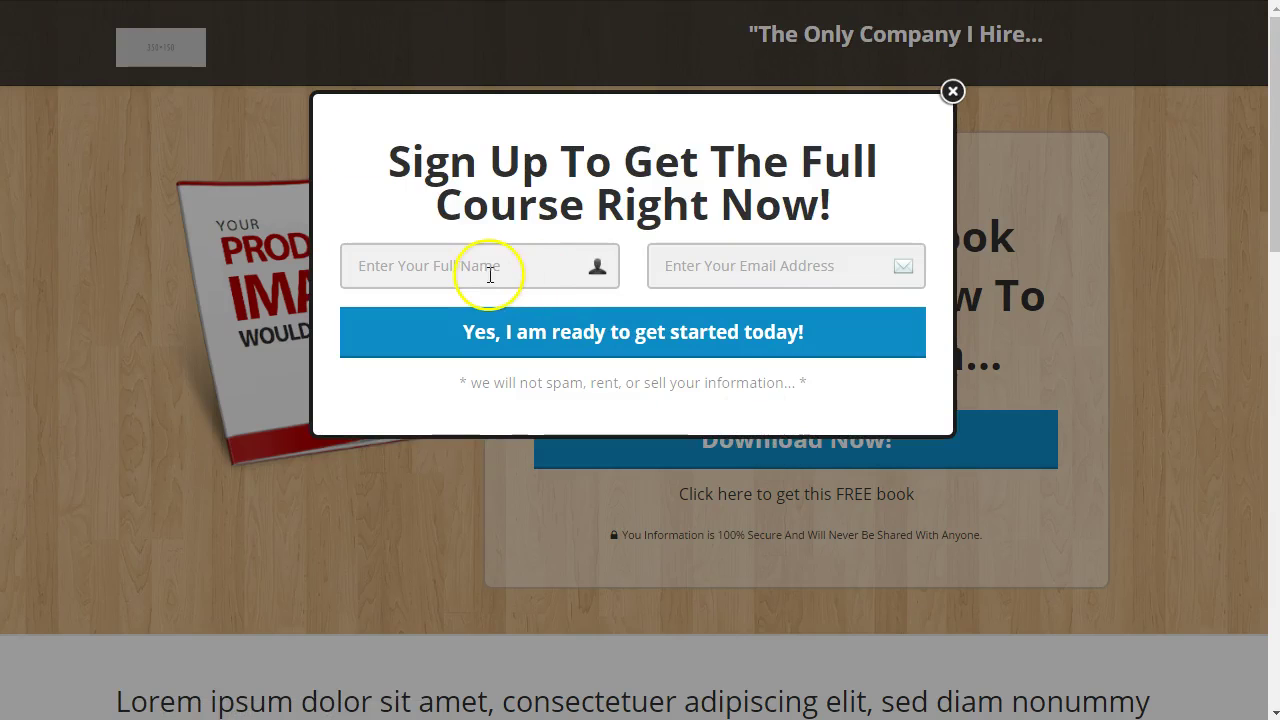
# Fill in the sign-up pop-up with the name Test and a test email address, and submit the form
pyautogui.click(500, 280)
pyautogui.write('Test')
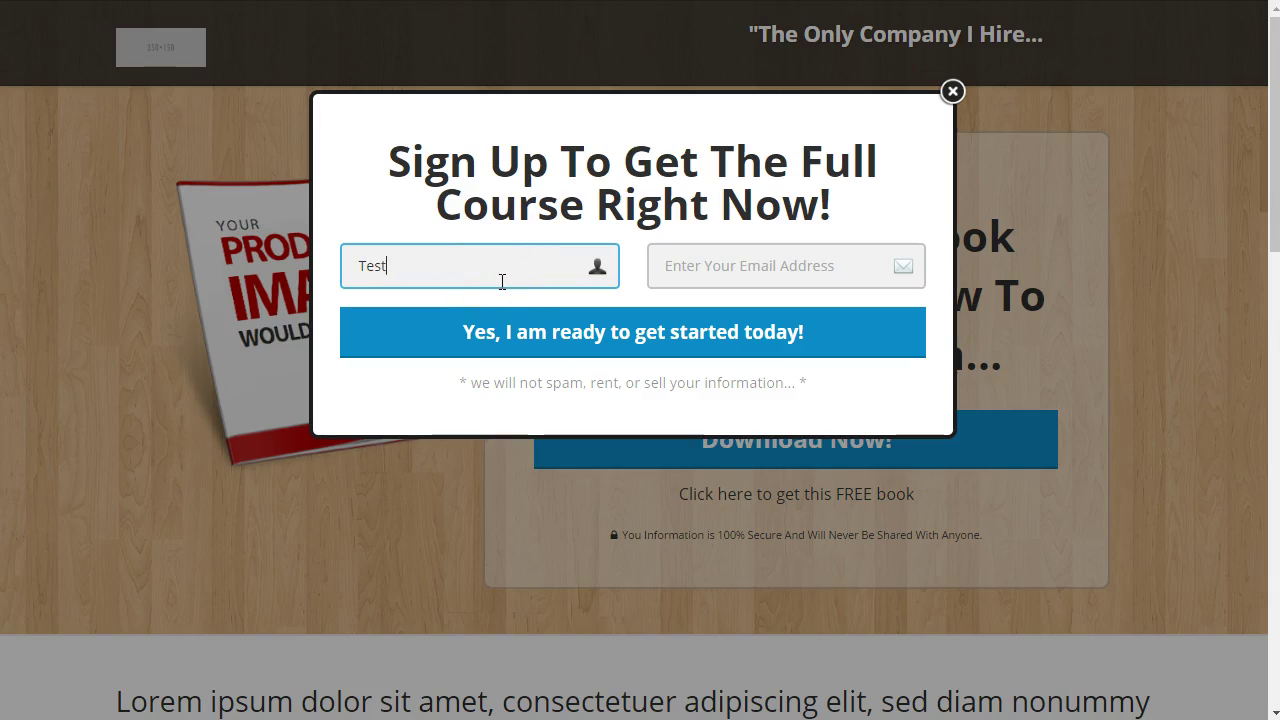
pyautogui.press('Tab')
pyautogui.write('ema')
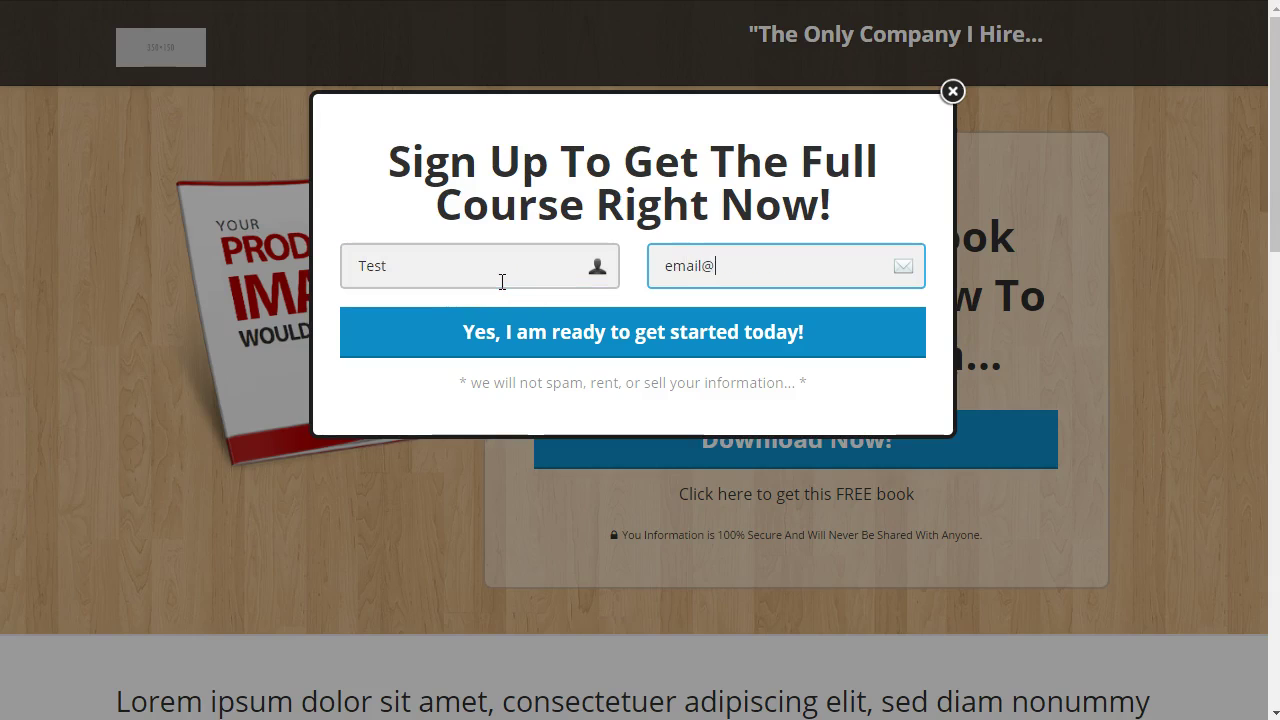
pyautogui.write('il@test.com')
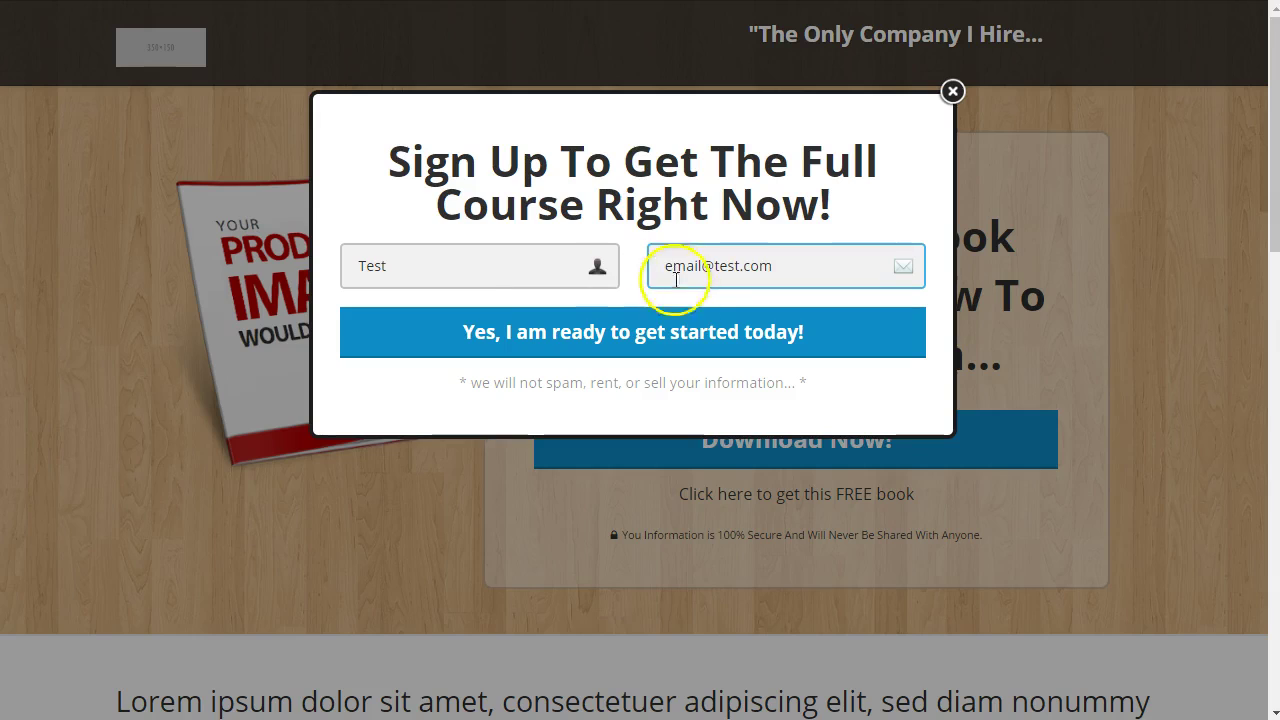
pyautogui.click(710, 331)
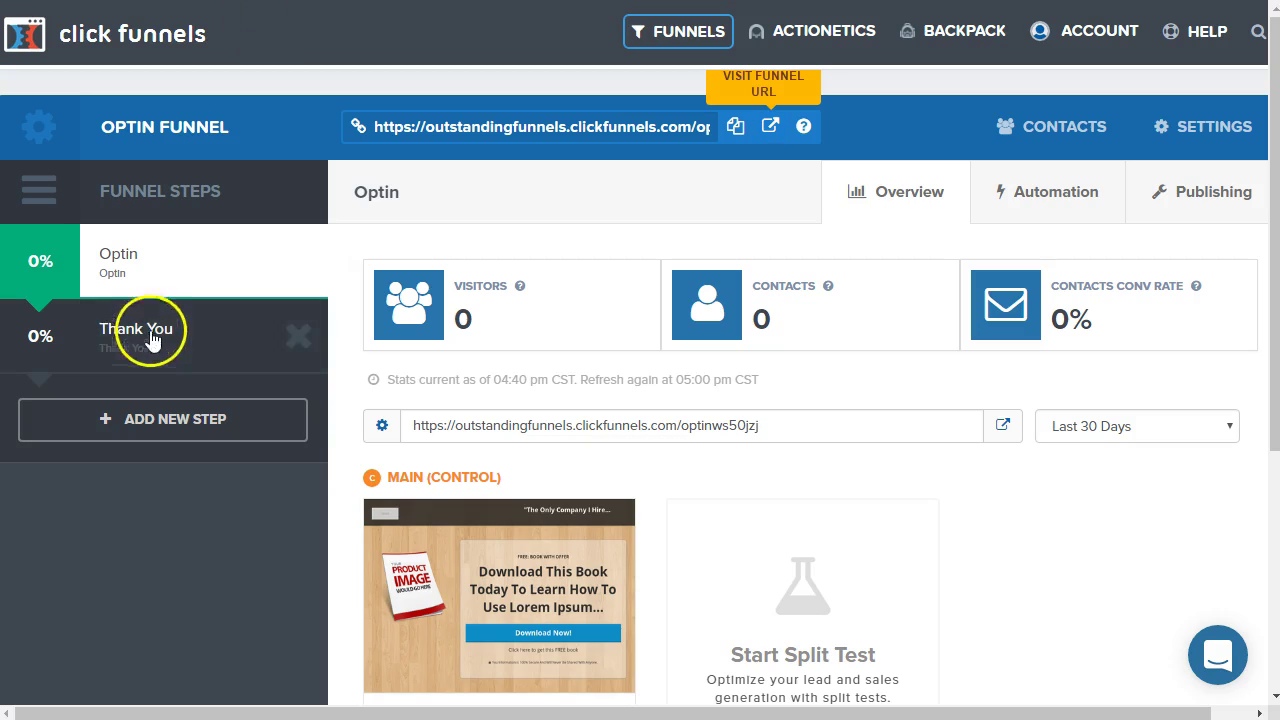
# Select the Optin funnel step and open its page in the page editor
pyautogui.click(150, 260)
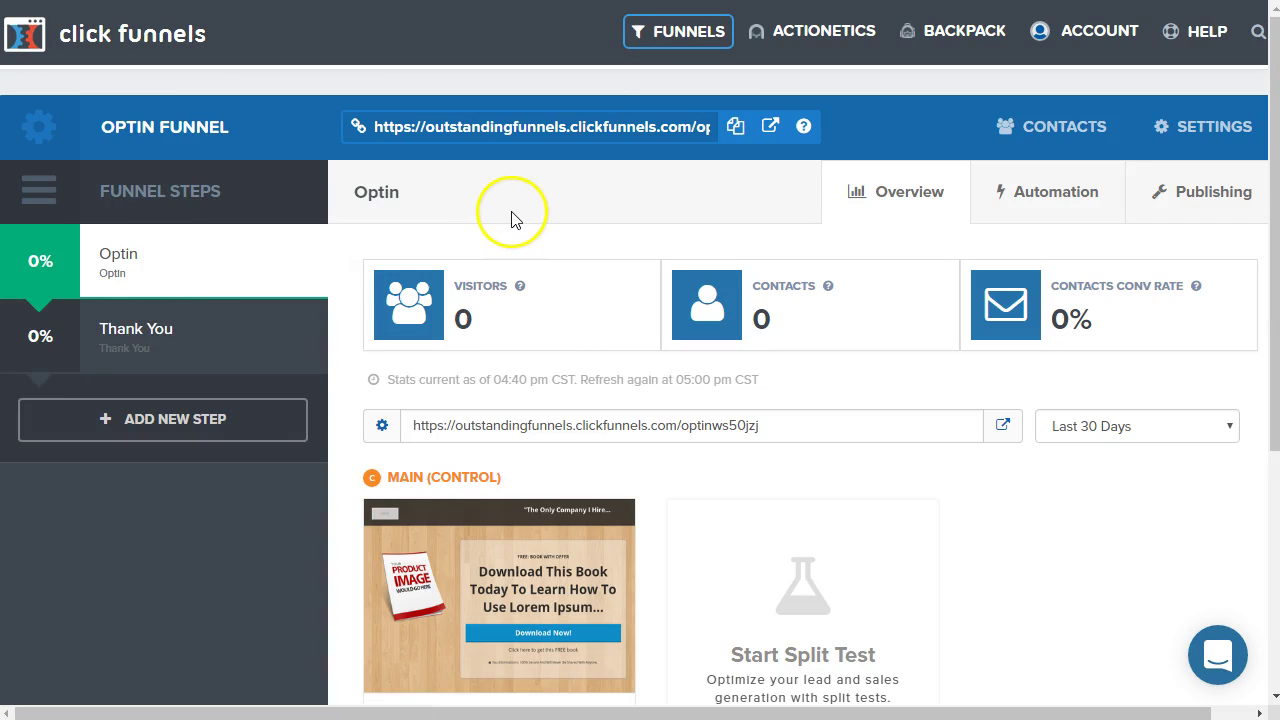
pyautogui.scroll(-4, 507, 214)
pyautogui.click(434, 412)
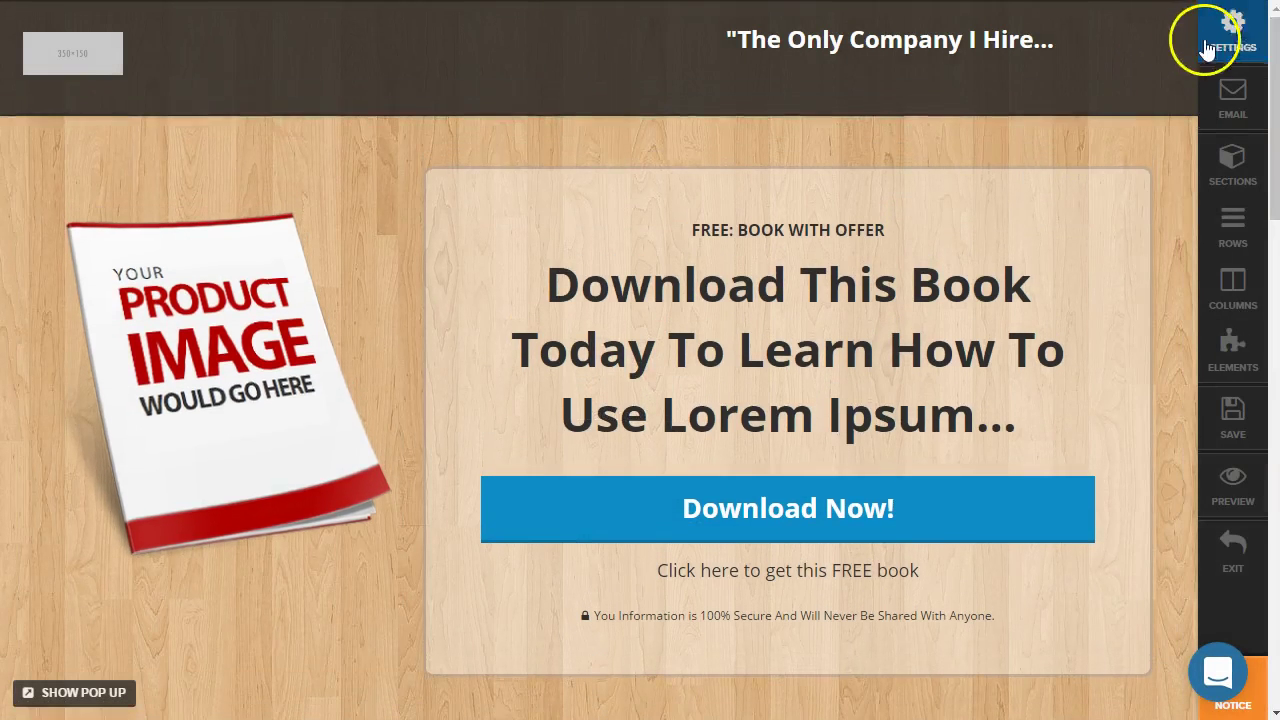
pyautogui.click(1240, 40)
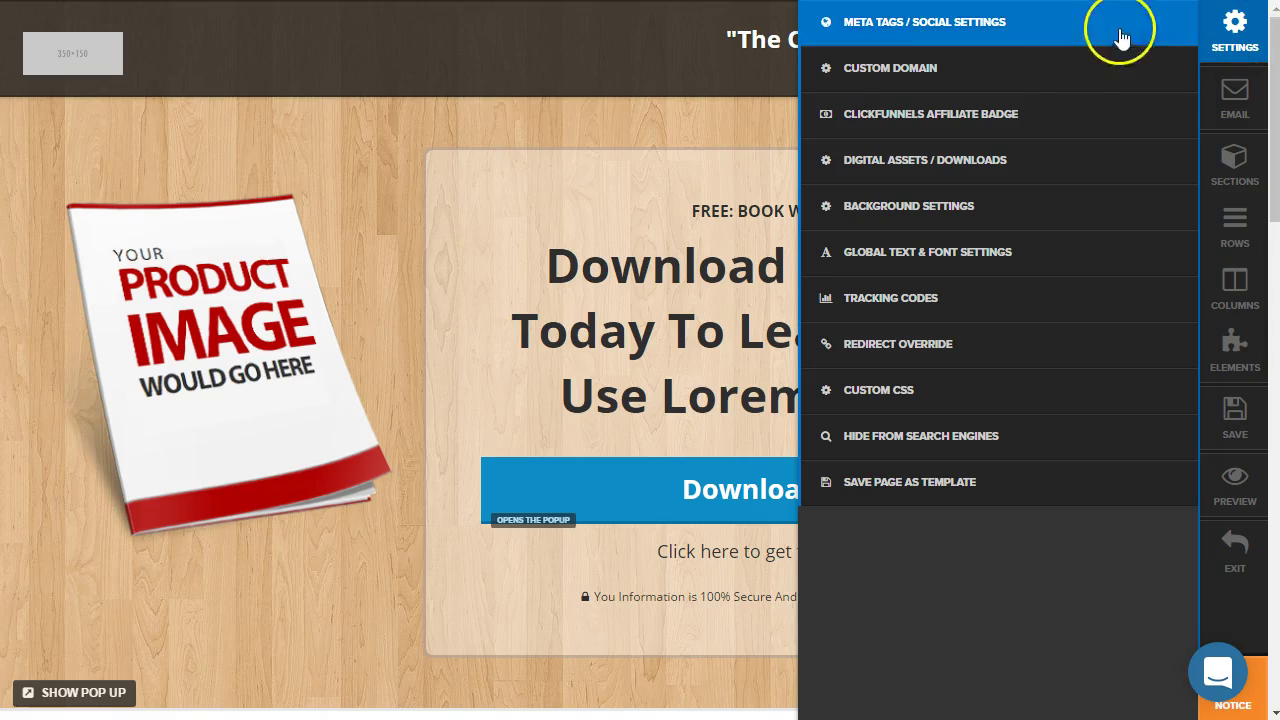
pyautogui.click(920, 342)
pyautogui.click(1005, 75)
pyautogui.write('https://url.com/affiliateID')
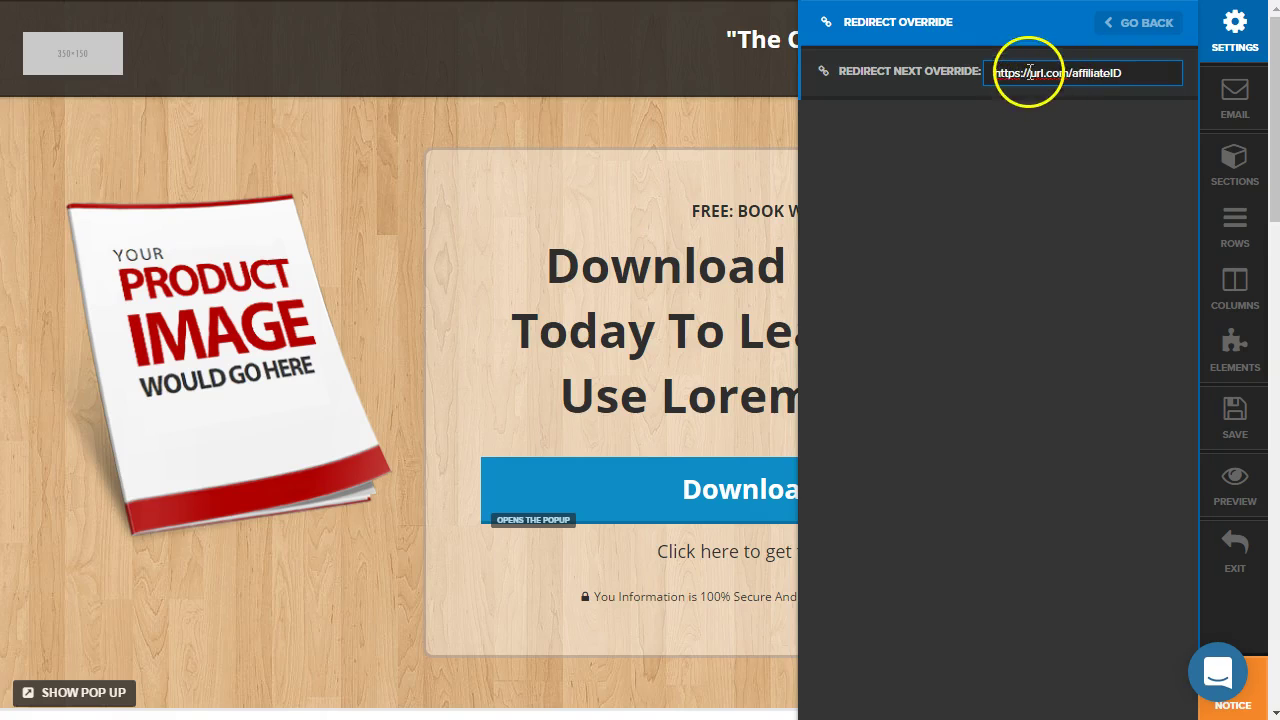
pyautogui.moveTo(1029, 77); pyautogui.dragTo(1058, 73)
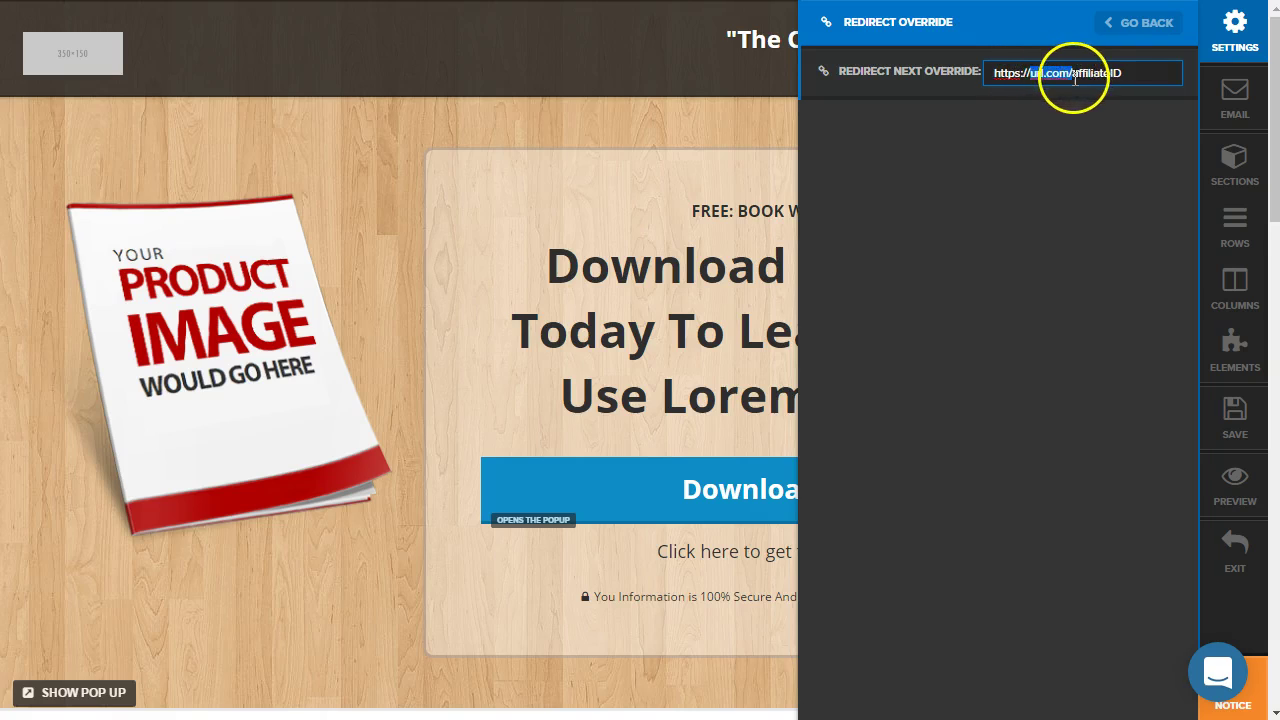
pyautogui.click(1130, 76)
pyautogui.moveTo(1080, 76); pyautogui.dragTo(1143, 77)
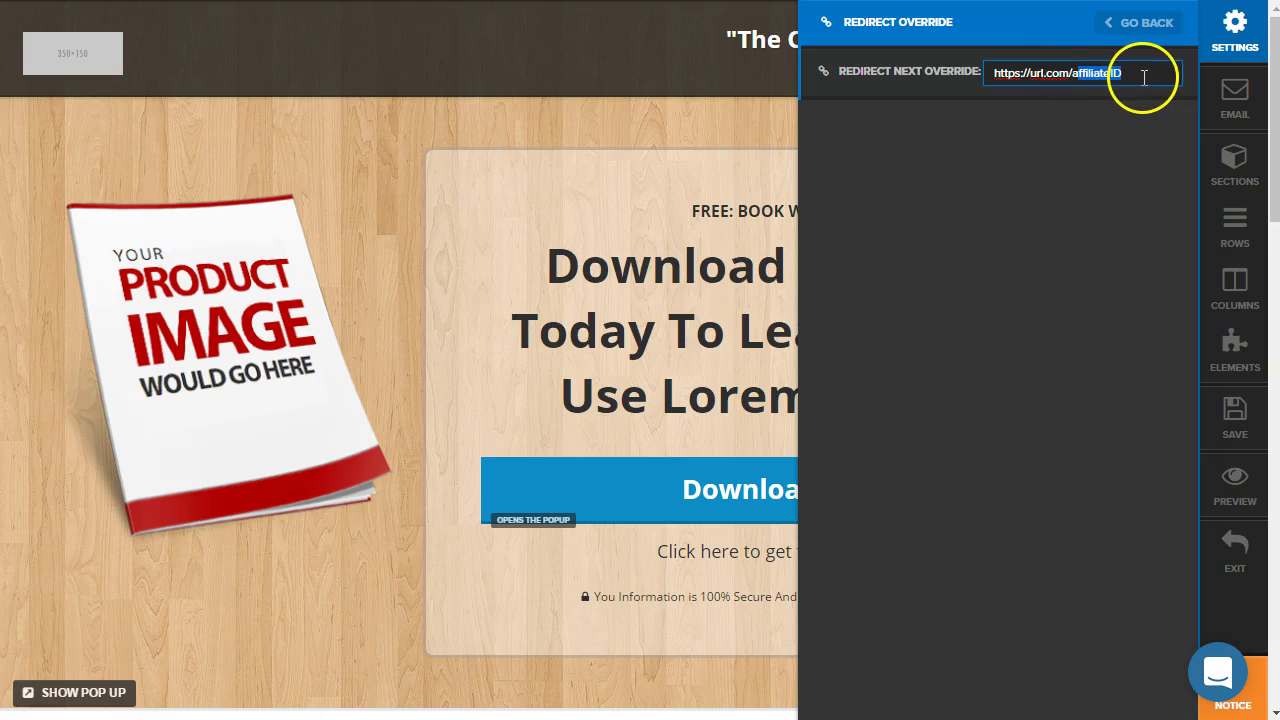
pyautogui.click(1145, 79)
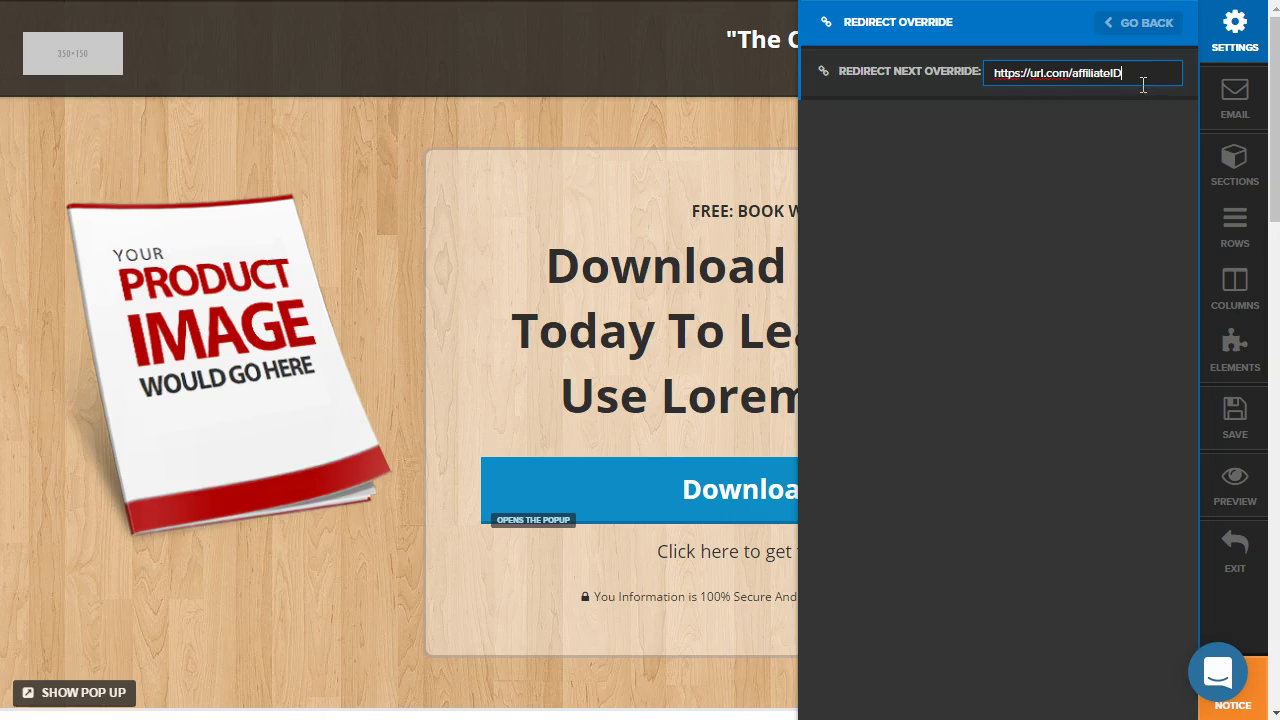
# Clear the redirect override address and close the page settings
pyautogui.moveTo(1143, 86); pyautogui.dragTo(940, 77)
pyautogui.press('BackSpace')
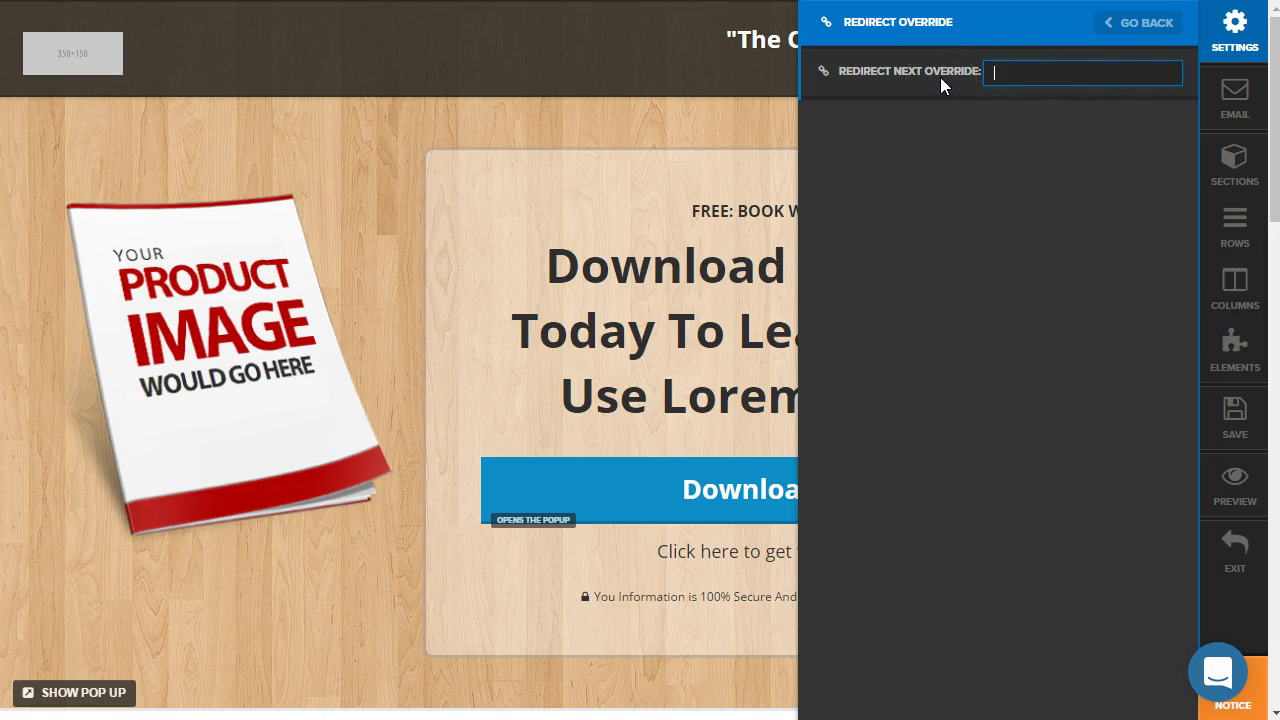
pyautogui.click(706, 122)
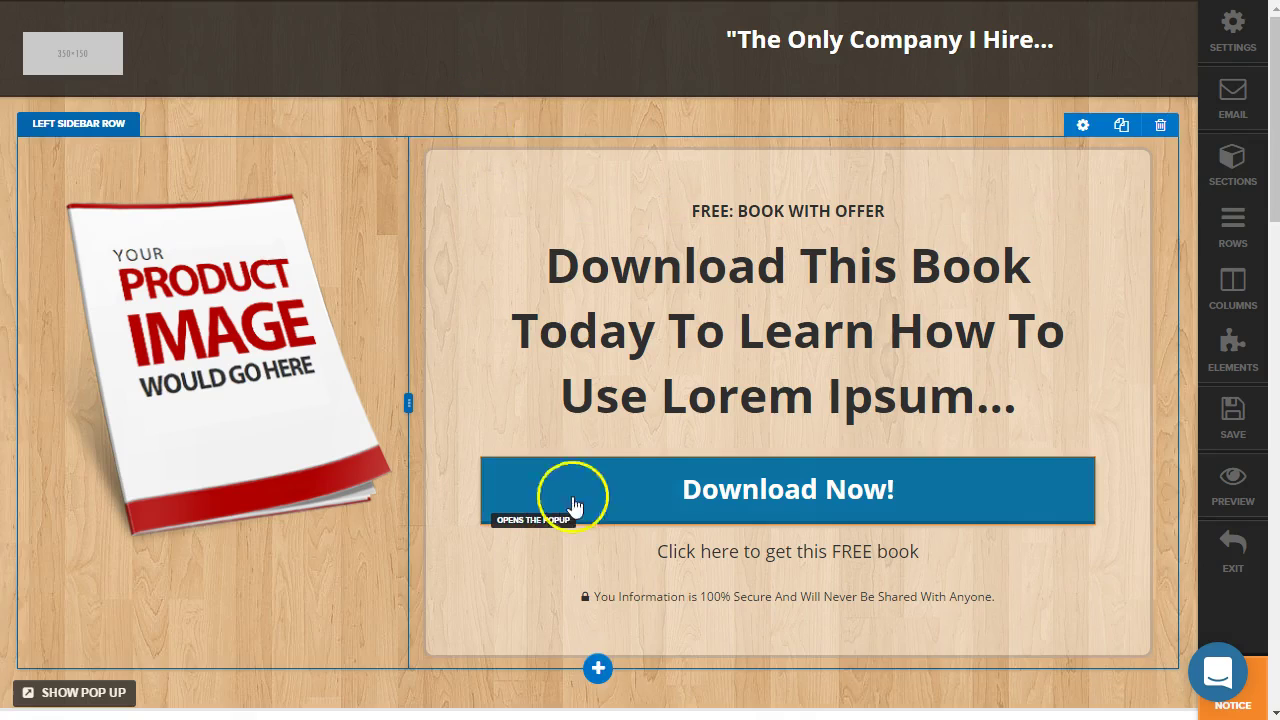
# Show the page's sign-up pop-up in the editor to examine its form, and close it again
pyautogui.click(65, 690)
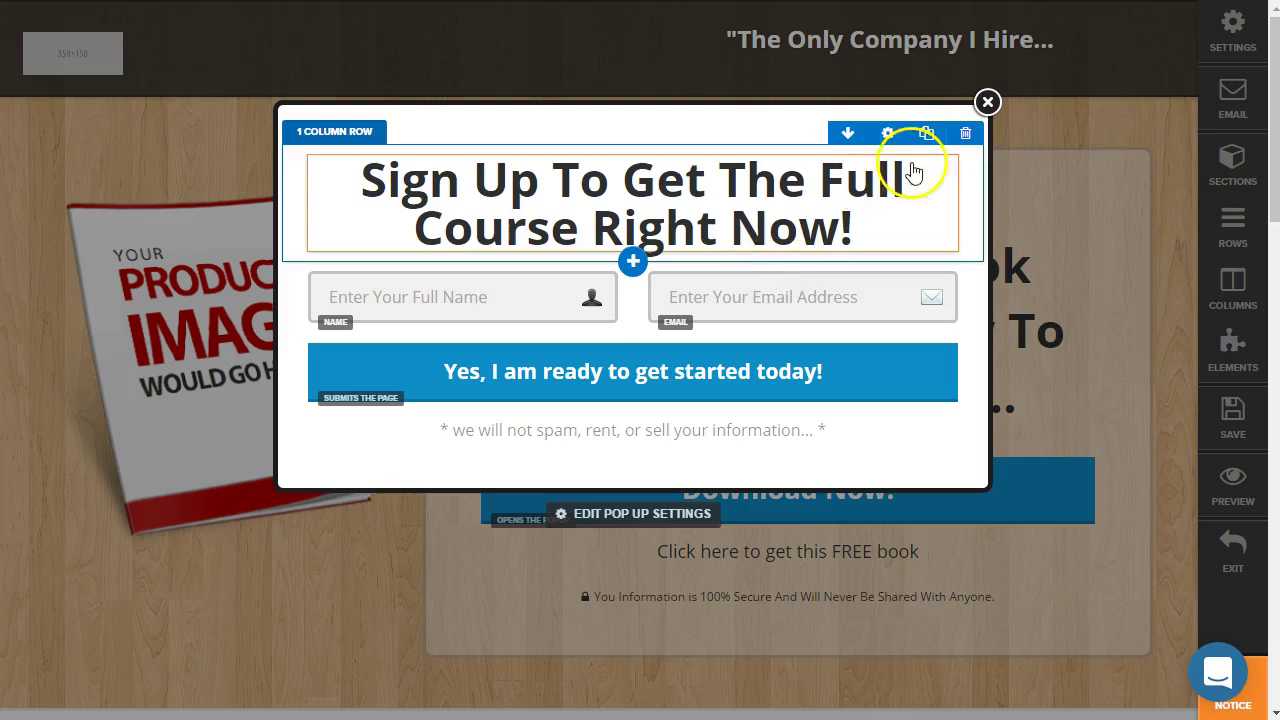
pyautogui.click(987, 104)
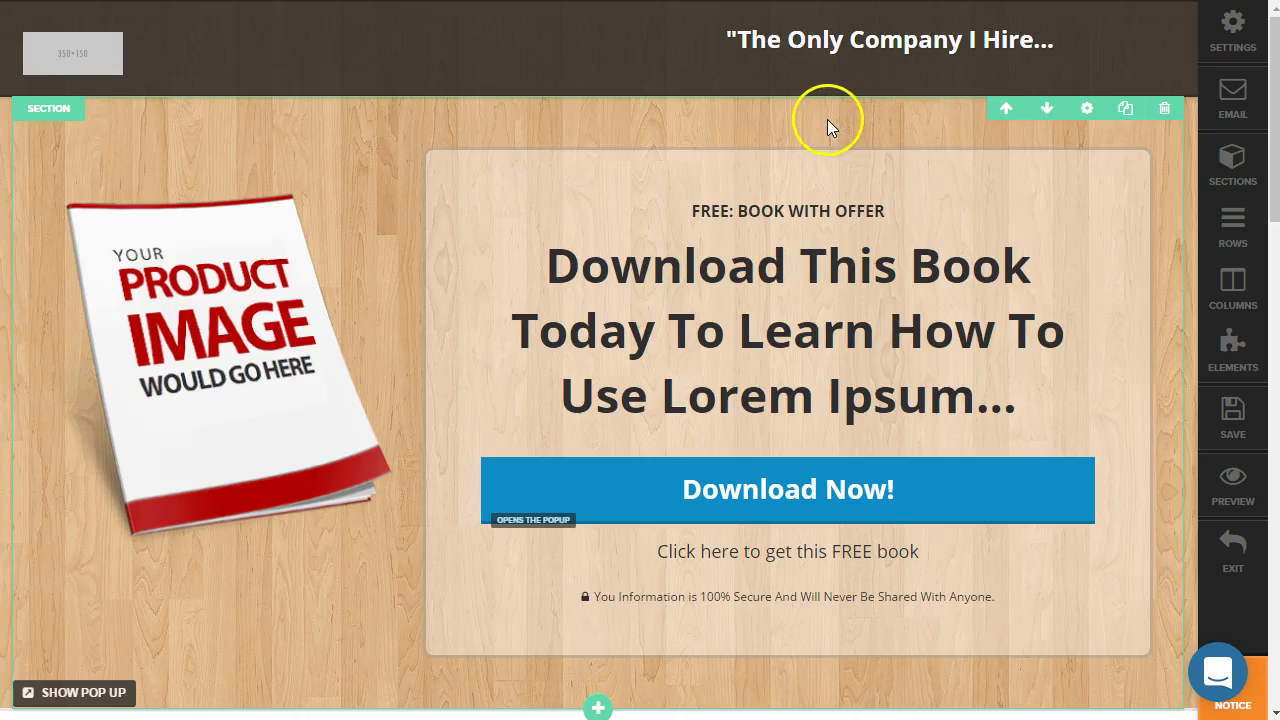